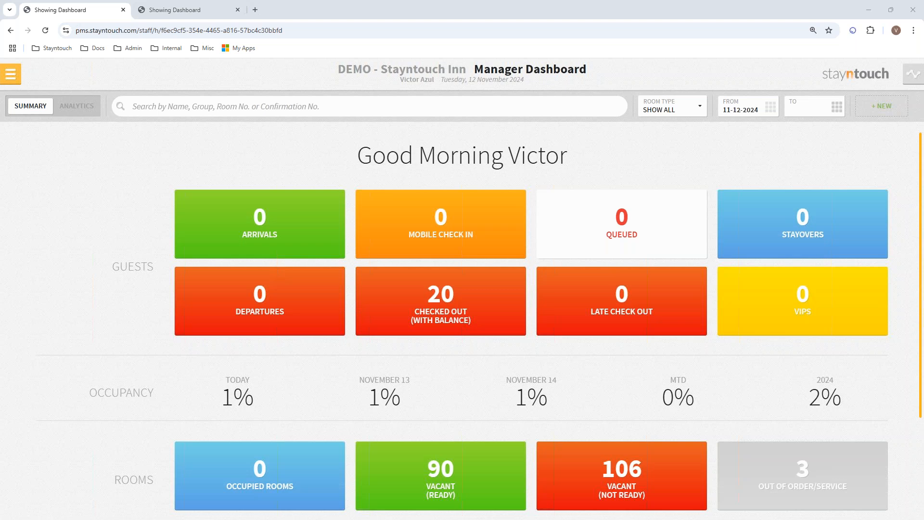
From the Settings menu, sign in with the admin account's e-mail and password
click(16, 79)
click(58, 476)
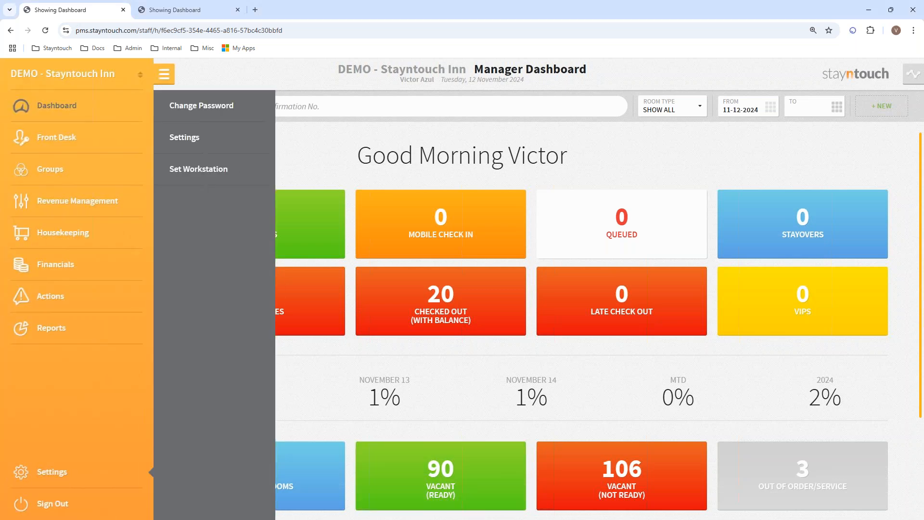
click(184, 143)
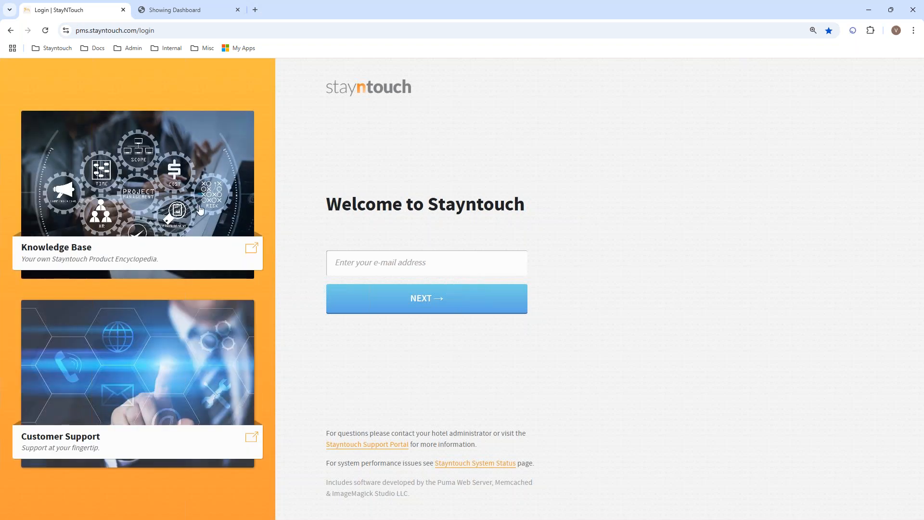
click(359, 266)
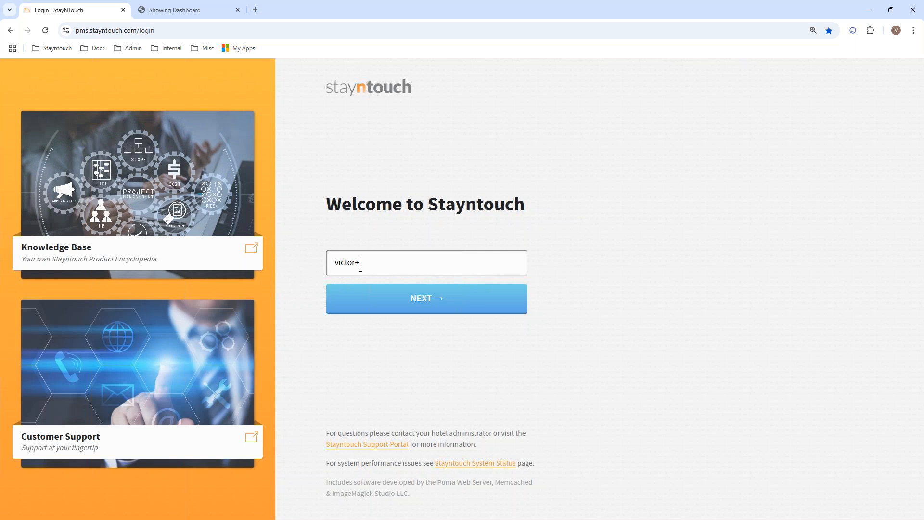
key(Return)
text(•••••)
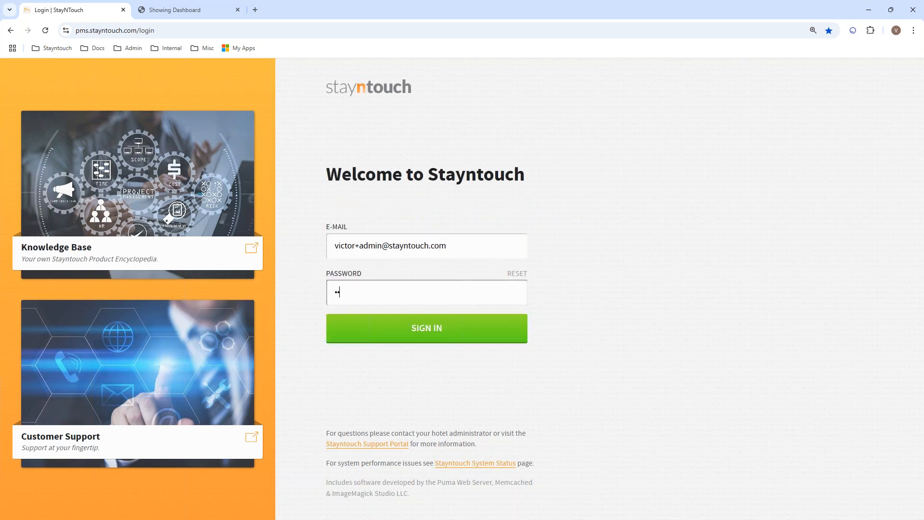
text(•••••)
key(Return)
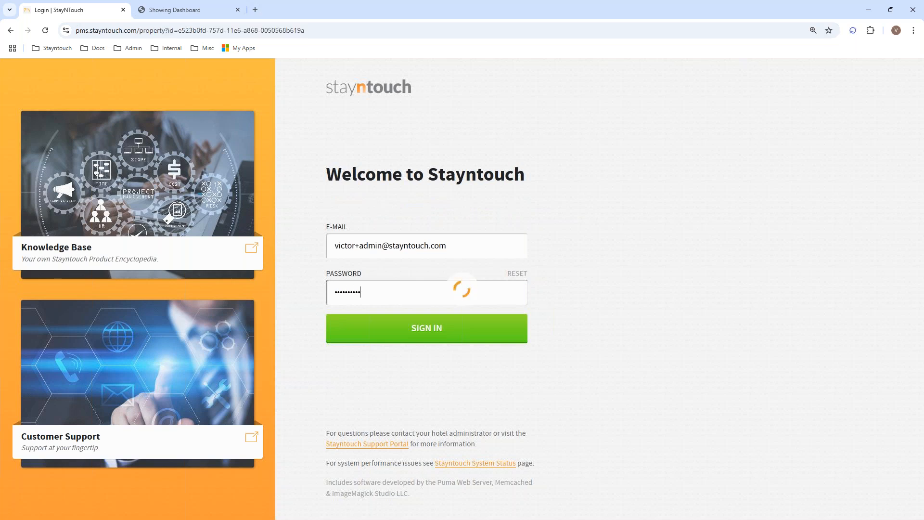
Choose the DEMO - Stayntouch Inn property and bring up the settings submenu again
click(381, 287)
text(stayntouch inn)
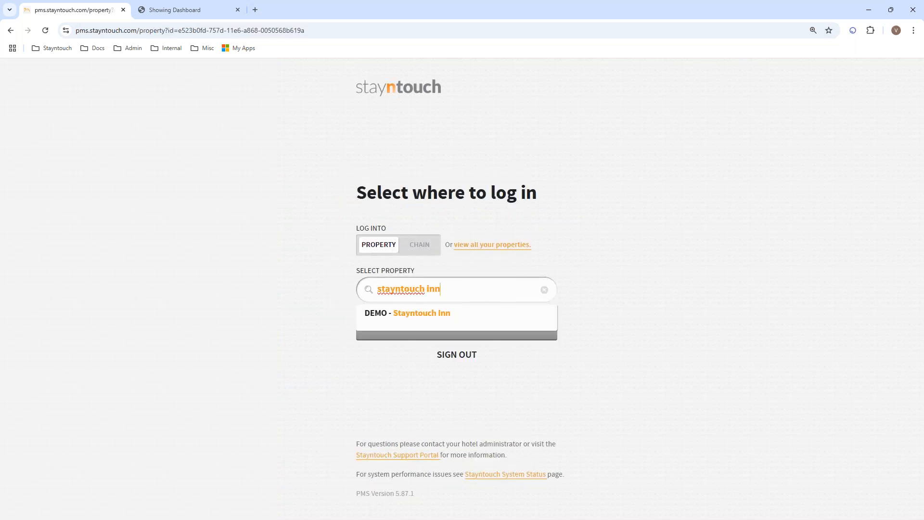
click(390, 320)
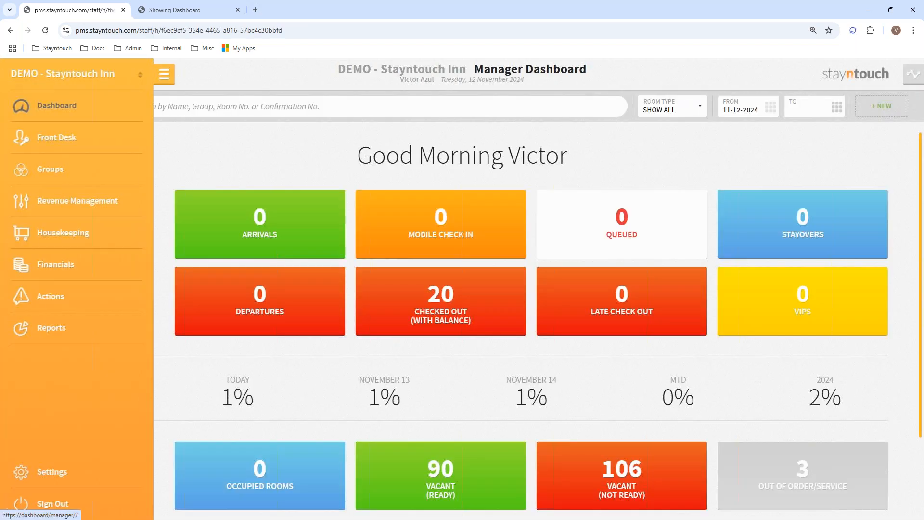
click(61, 477)
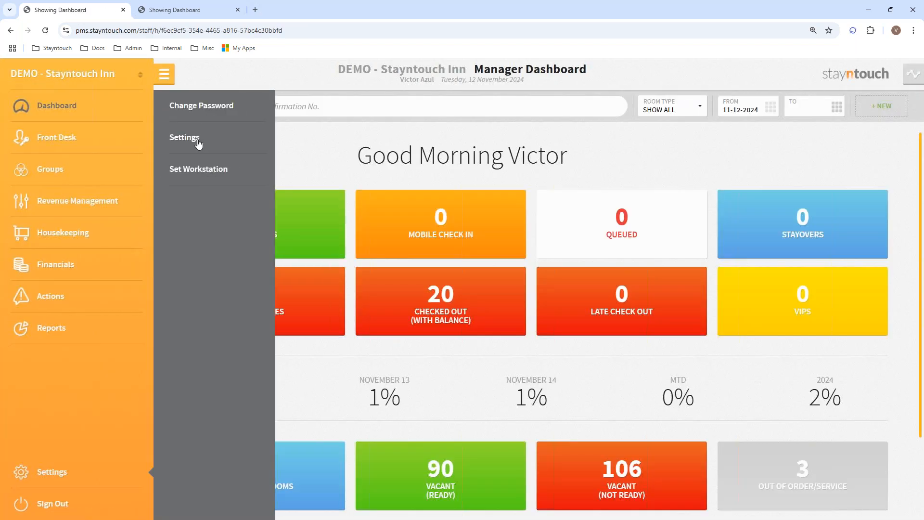
Start a blank action form under Settings > Reservations > Actions with + ADD NEW
click(198, 144)
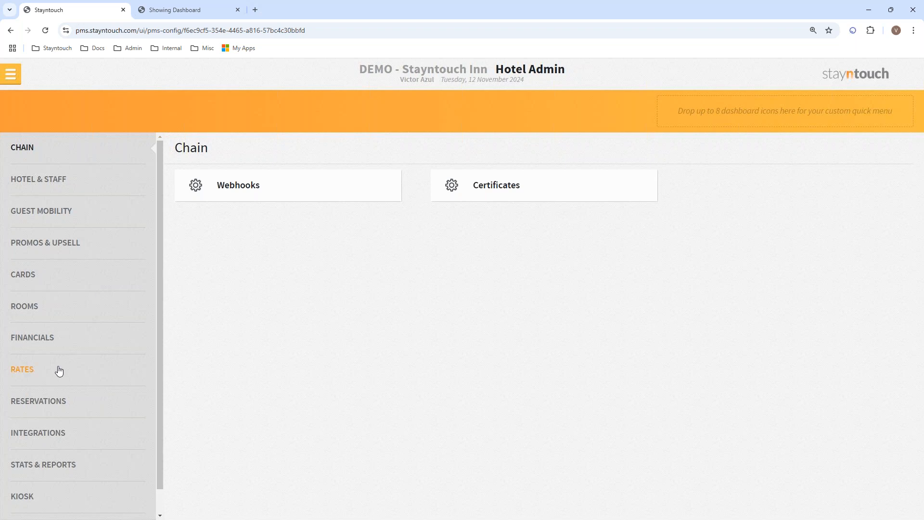
click(45, 413)
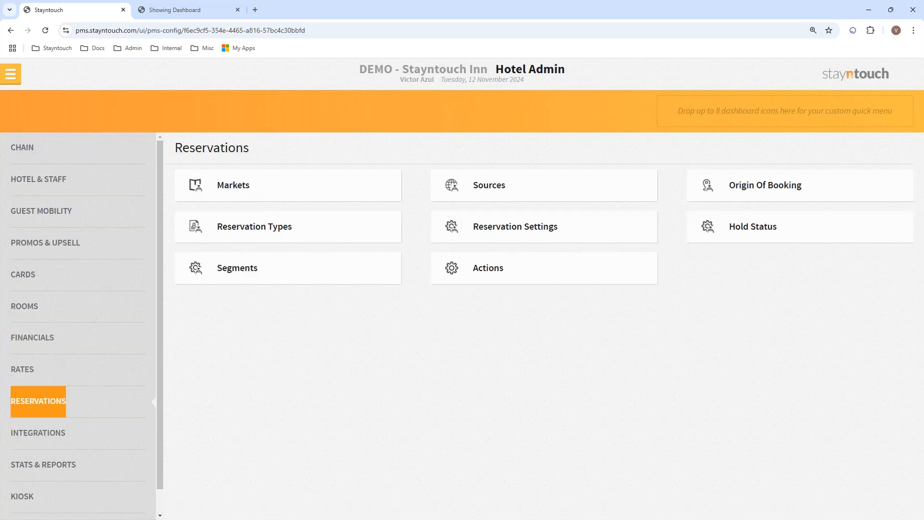
click(478, 280)
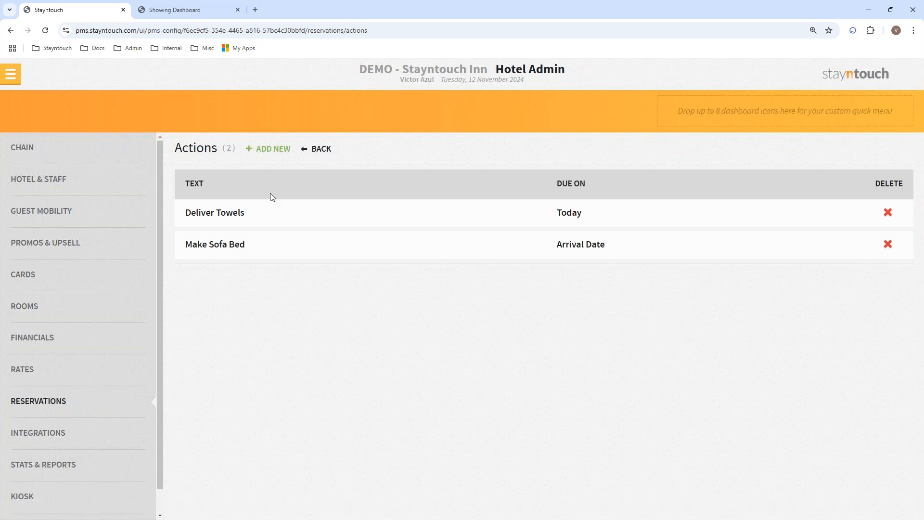
click(267, 154)
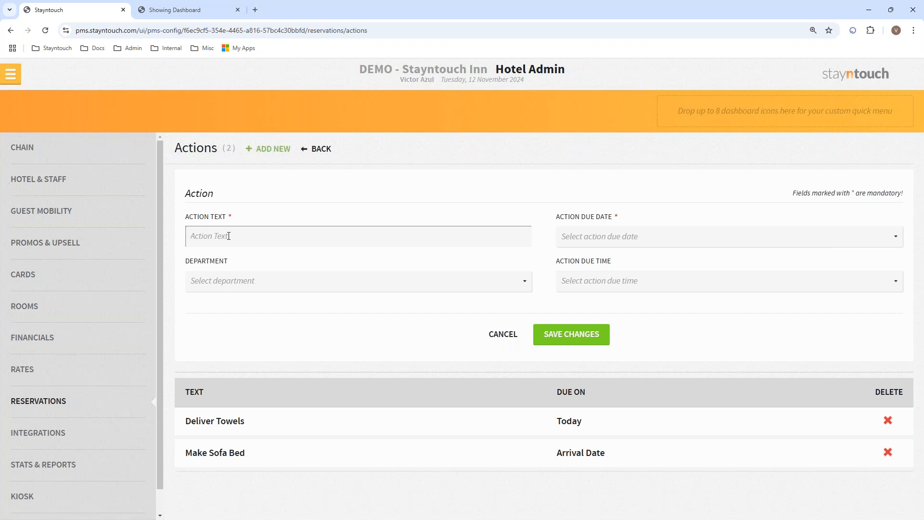
Save a new action 'Pet In room - Deep Clean', due on Departure Date, assigned to Housekeeping
text(Pet In room - Deep Clean)
click(600, 243)
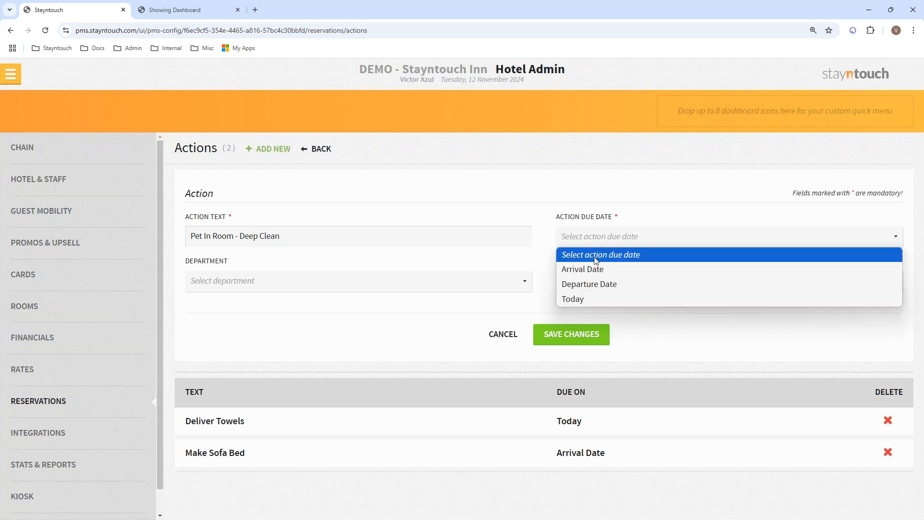
click(584, 286)
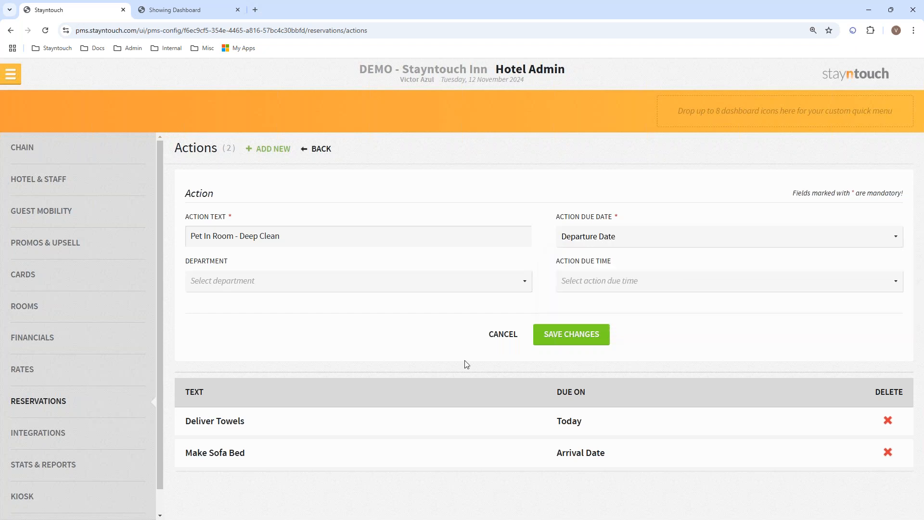
click(279, 288)
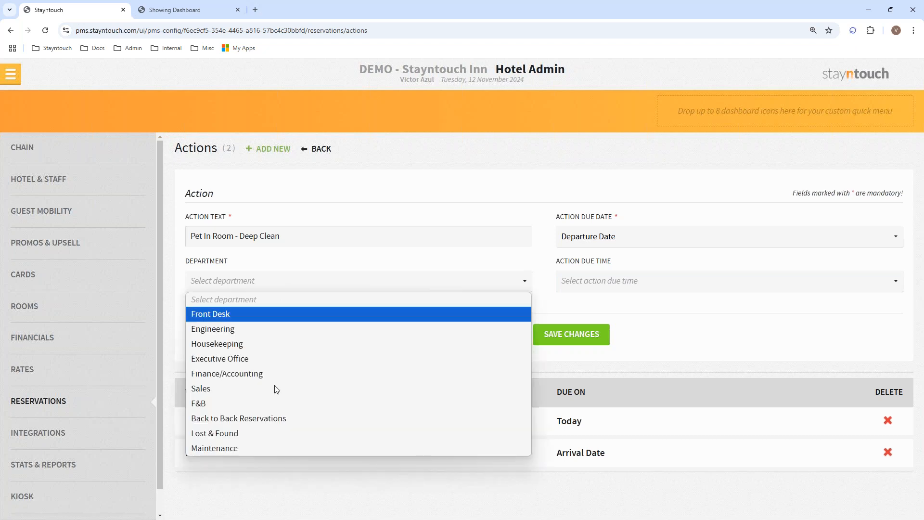
click(272, 349)
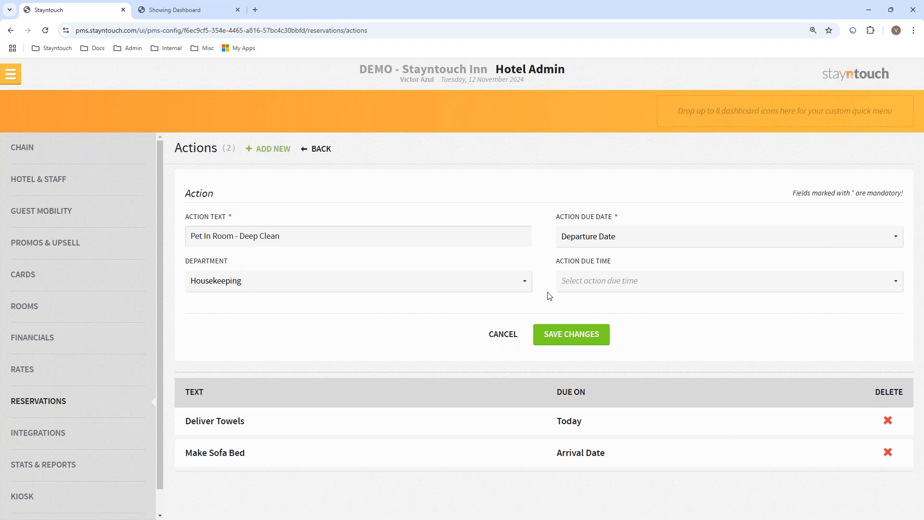
click(610, 284)
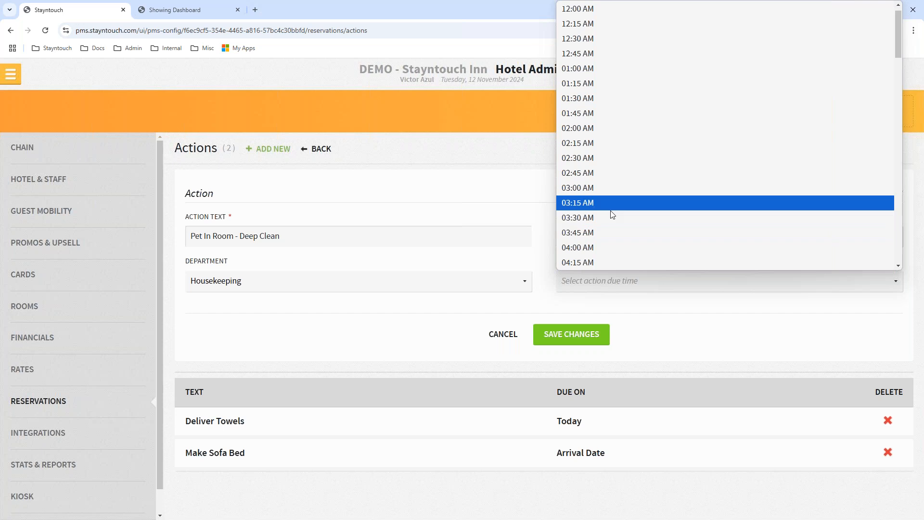
click(563, 294)
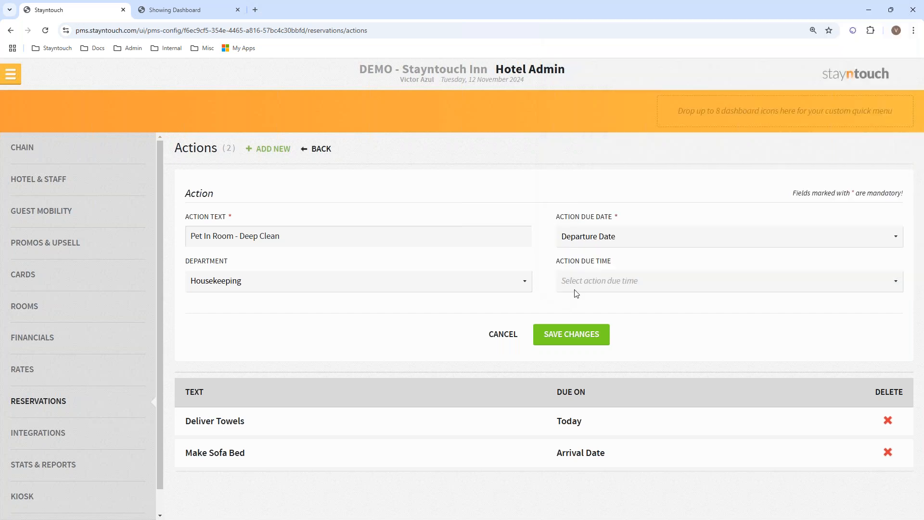
click(565, 336)
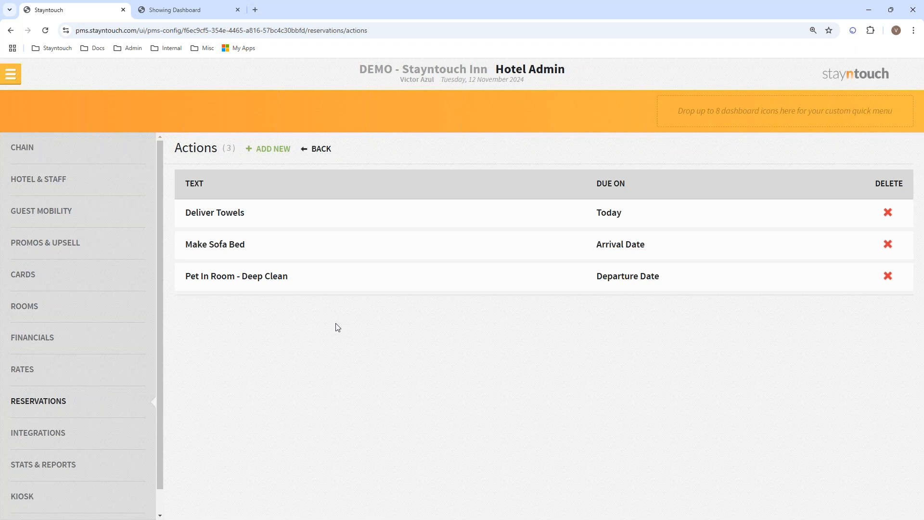
click(10, 75)
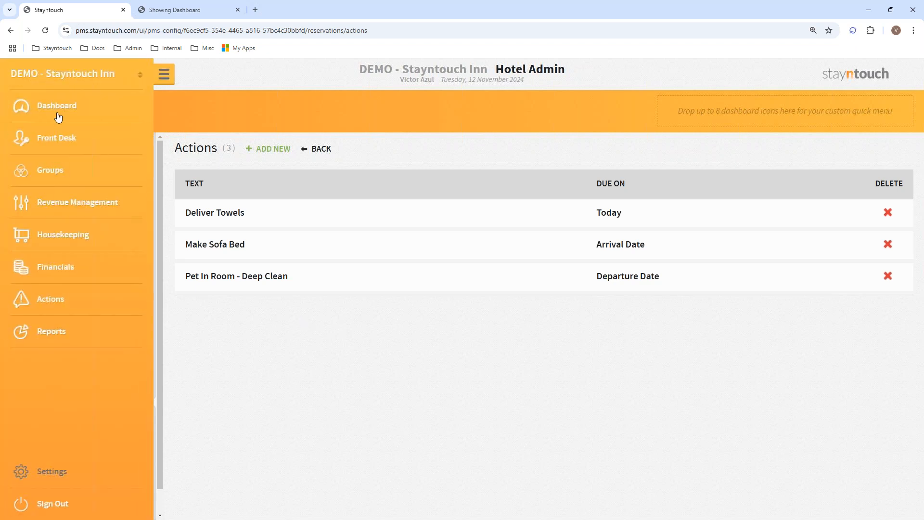
Open the room 204 guest from the dashboard's Checked Out (With Balance) list
click(58, 106)
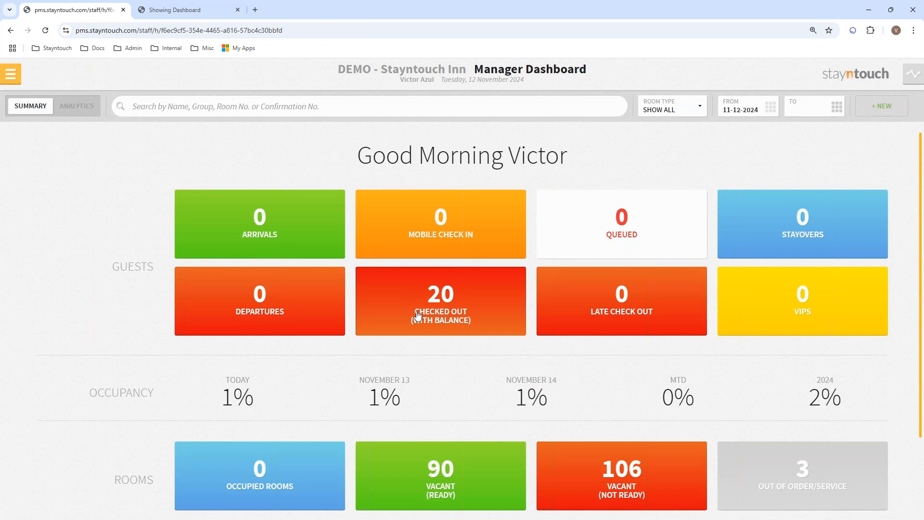
click(417, 315)
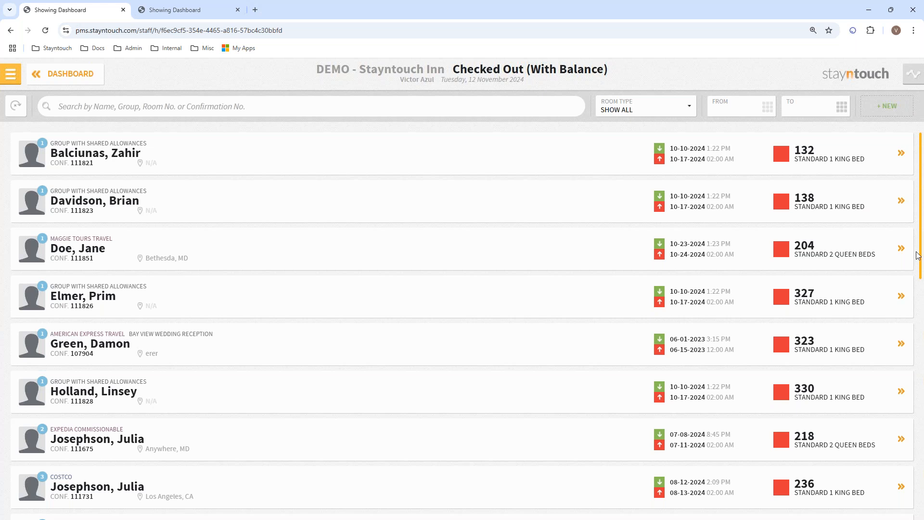
scroll(920, 255, down, 3)
scroll(917, 337, down, 3)
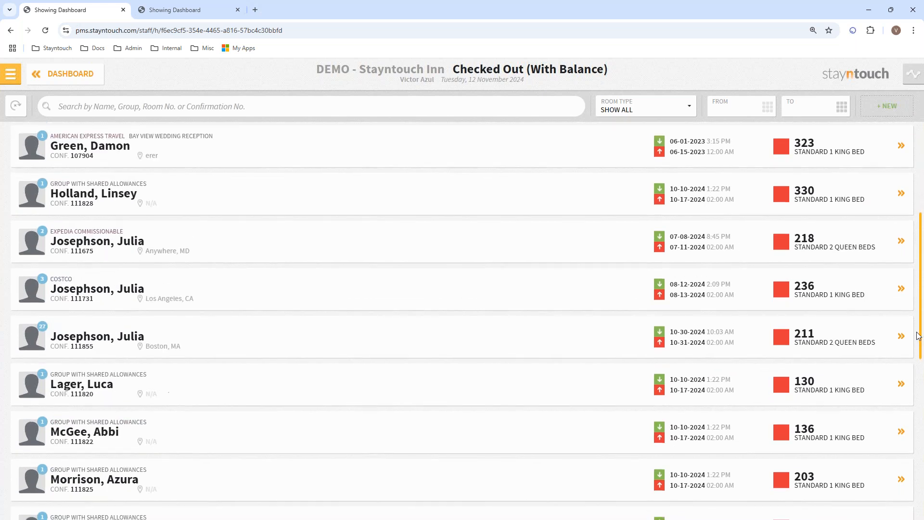
drag(915, 357, 912, 238)
click(79, 255)
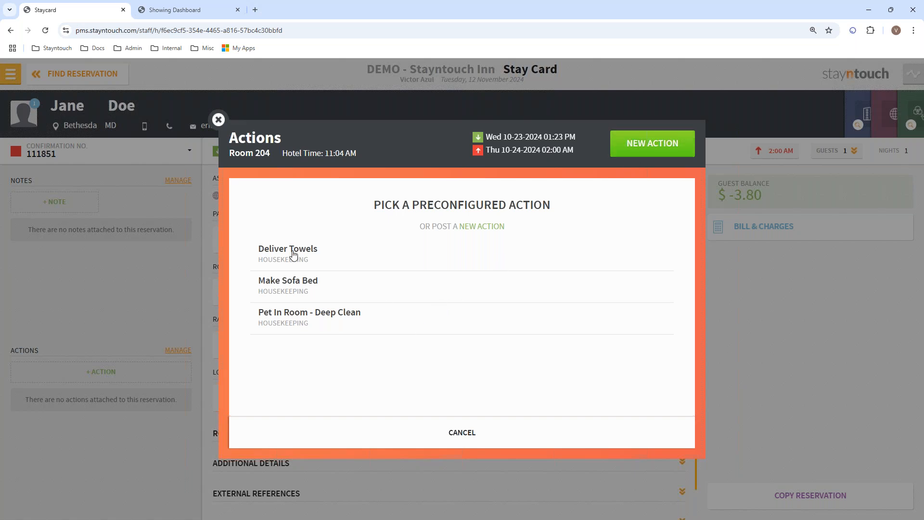
Post Pet In Room - Deep Clean to room 204 for Housekeeping, due 11-12-2024 at 11:15 AM
click(292, 321)
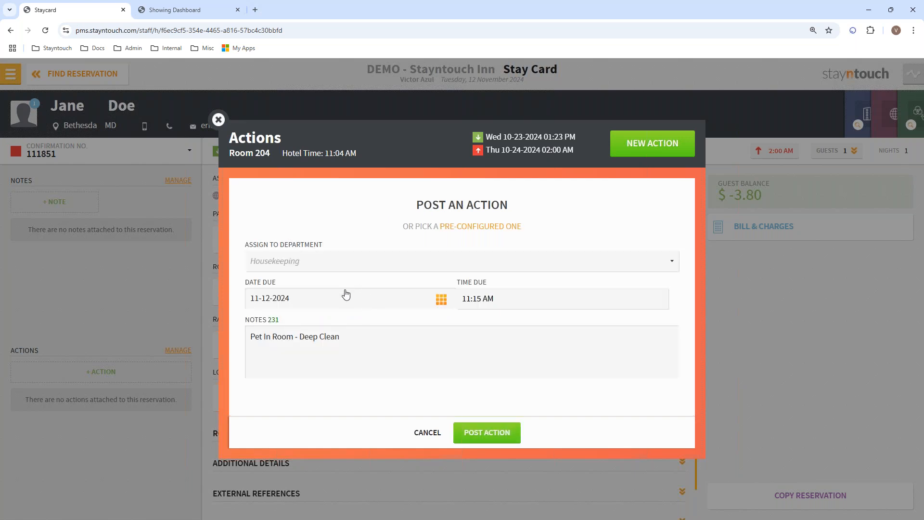
click(318, 266)
click(318, 264)
click(483, 303)
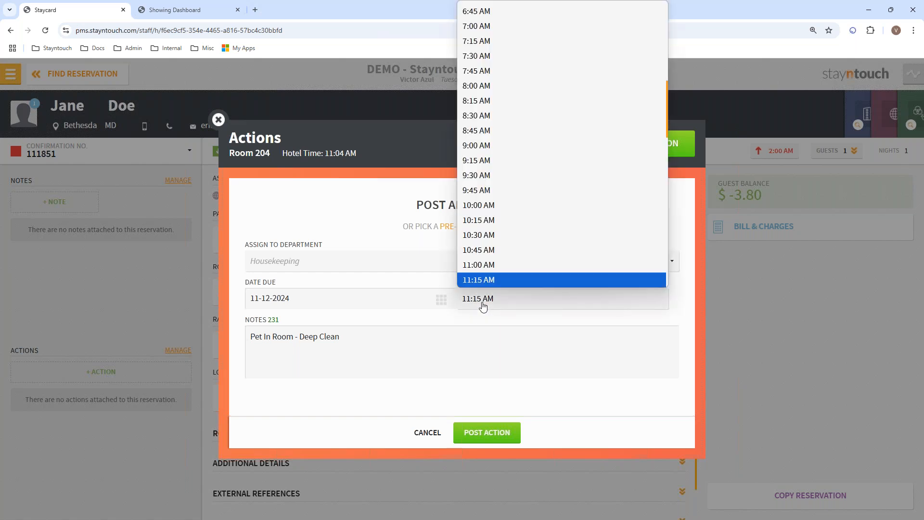
click(483, 306)
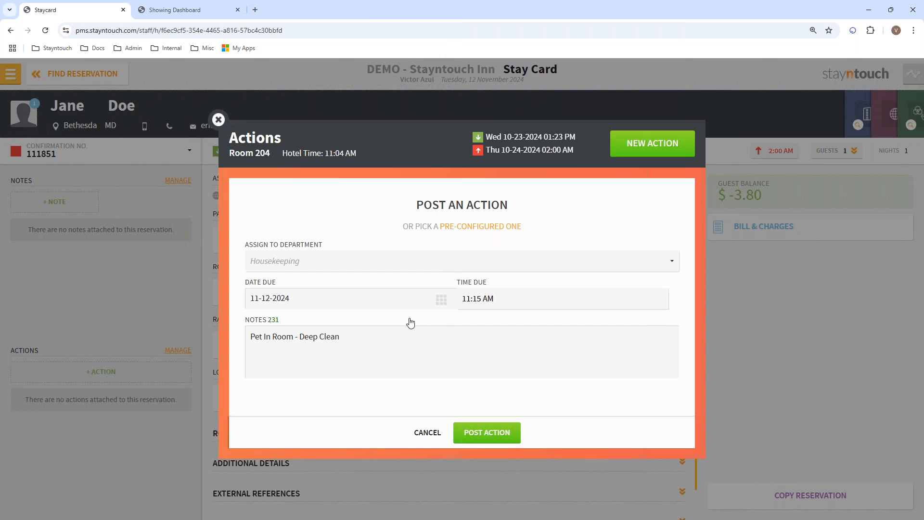
click(371, 344)
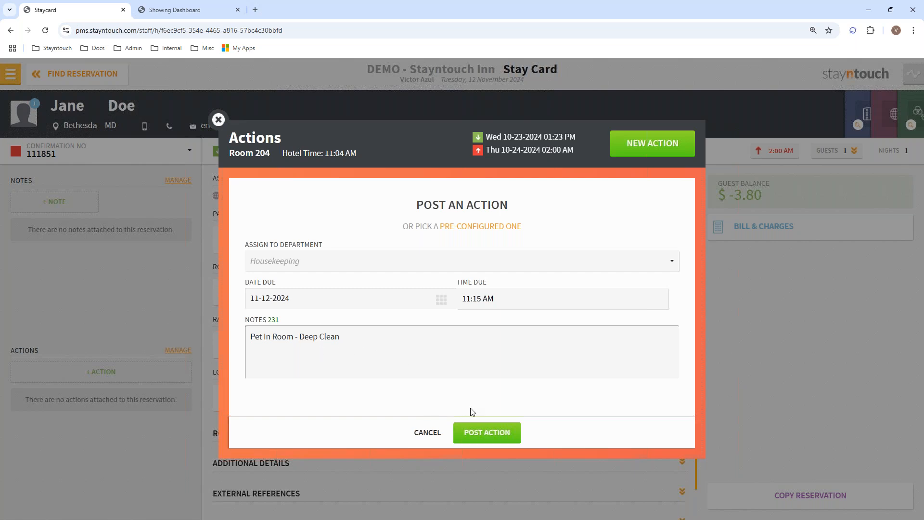
click(472, 434)
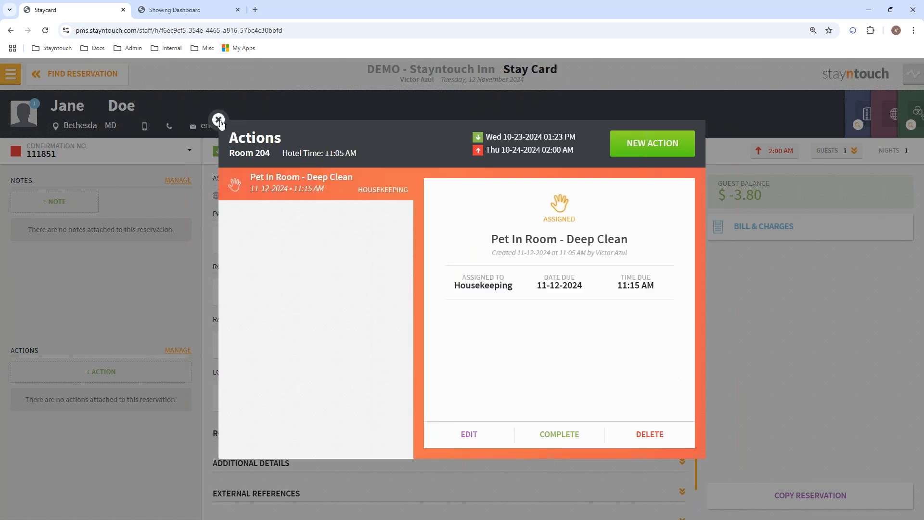
Close the Actions window and start a new custom action on room 204's Stay Card
click(218, 120)
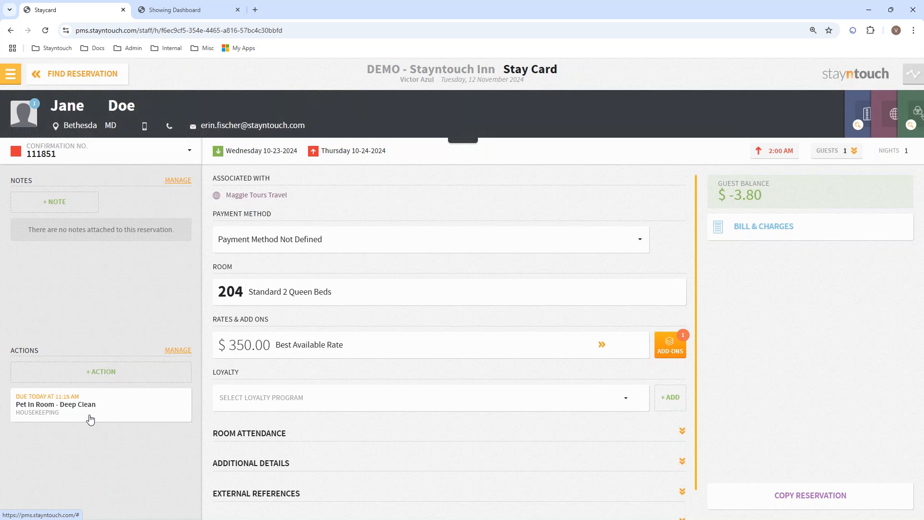
click(101, 371)
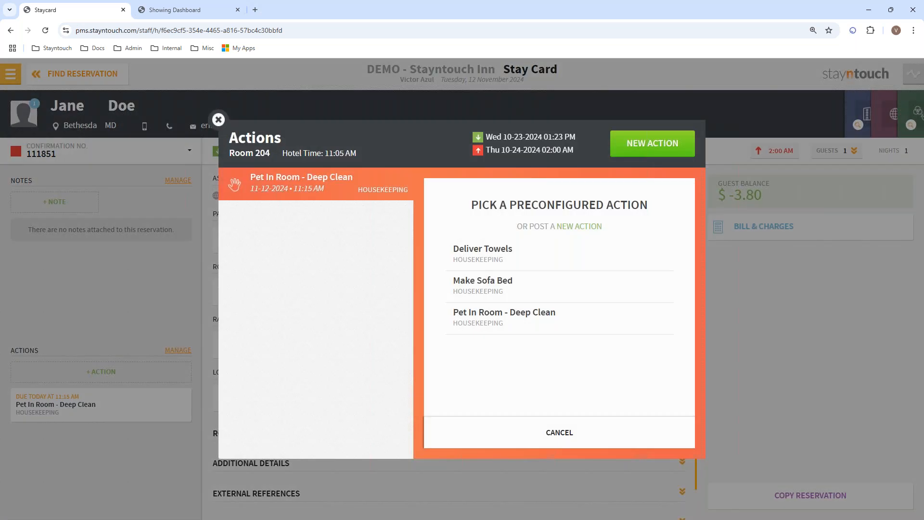
click(640, 144)
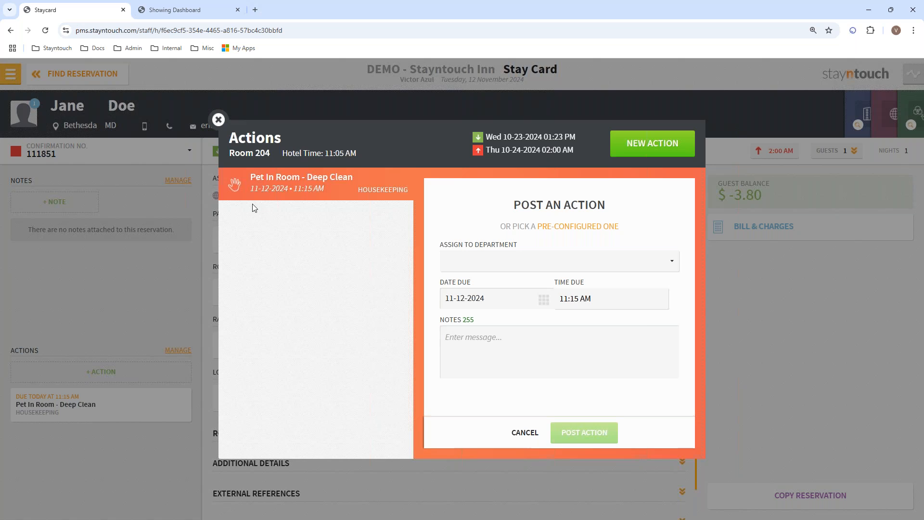
Prefill Make Sofa Bed from the preconfigured actions, then discard it and close the Actions window
click(525, 433)
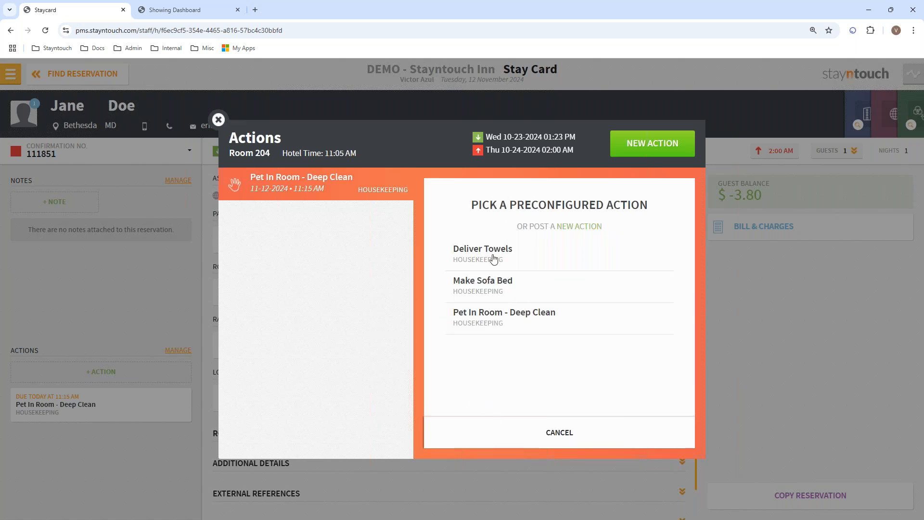
click(481, 290)
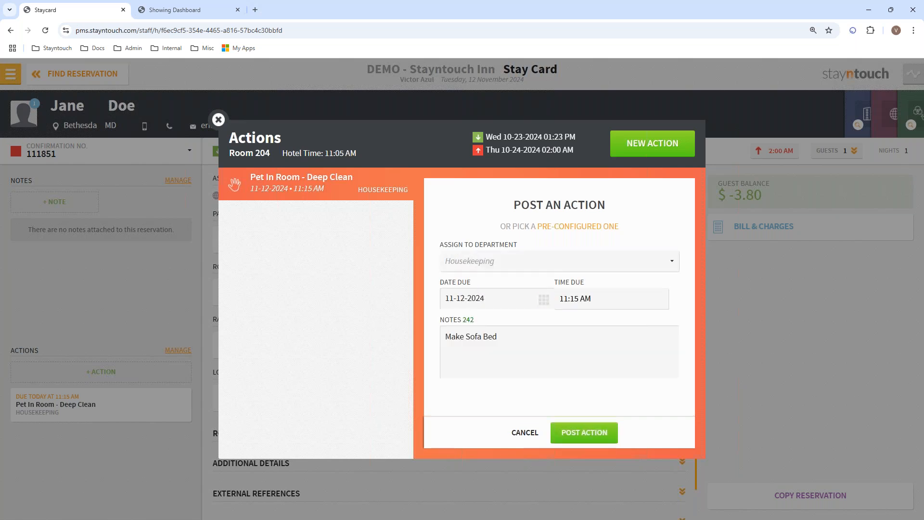
click(518, 433)
click(218, 118)
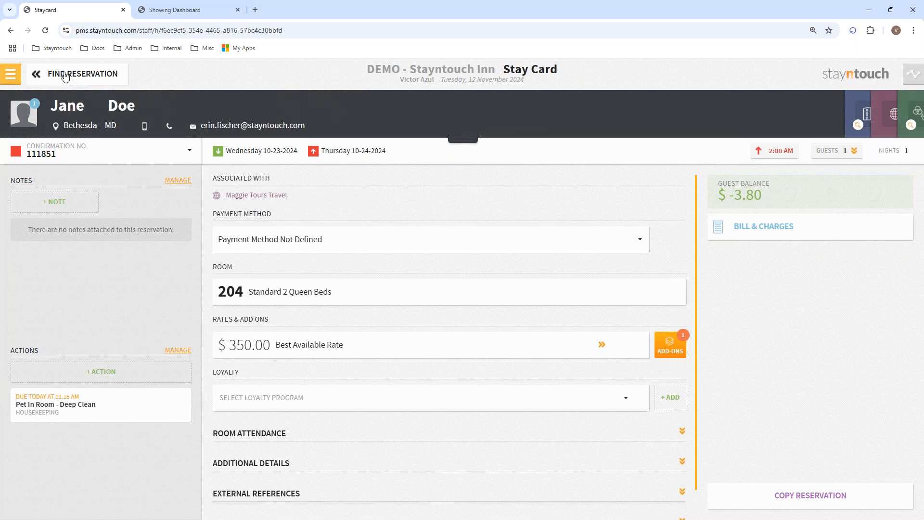
Review the Bill & Charges of the Costco reservation in room 236
click(64, 76)
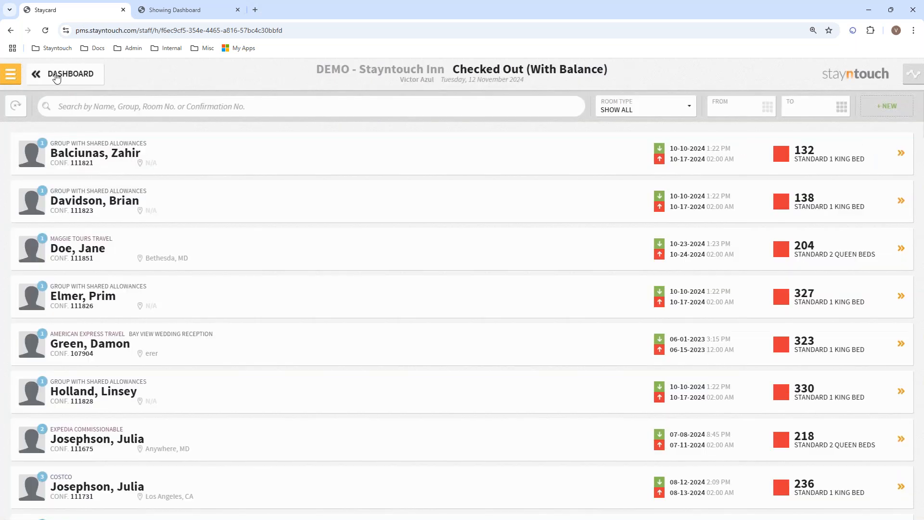
click(111, 492)
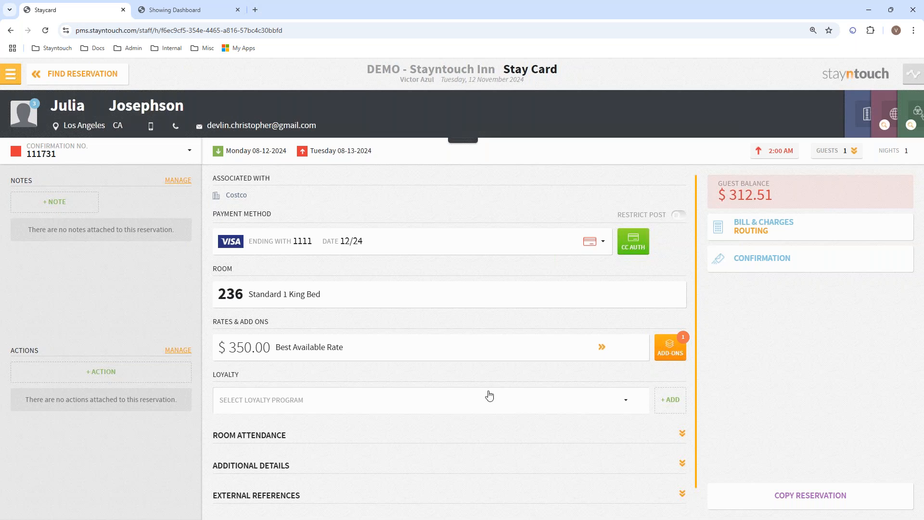
click(741, 227)
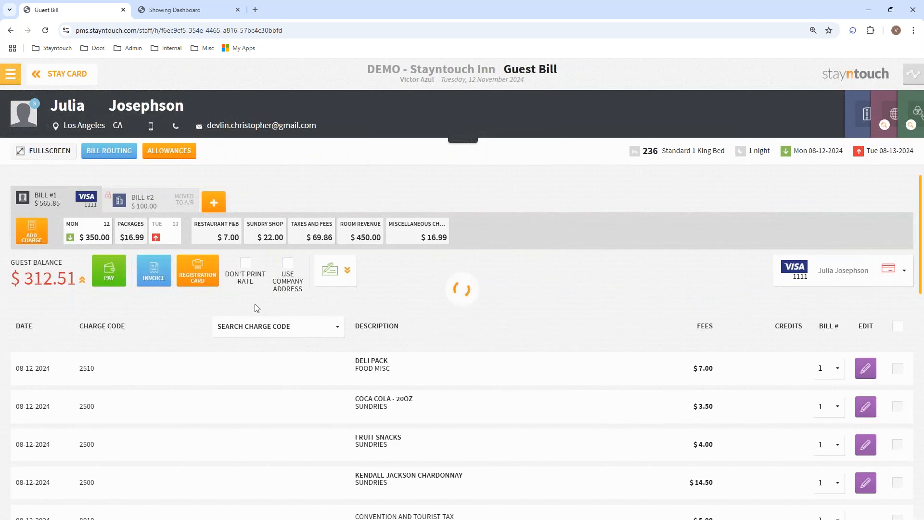
click(68, 75)
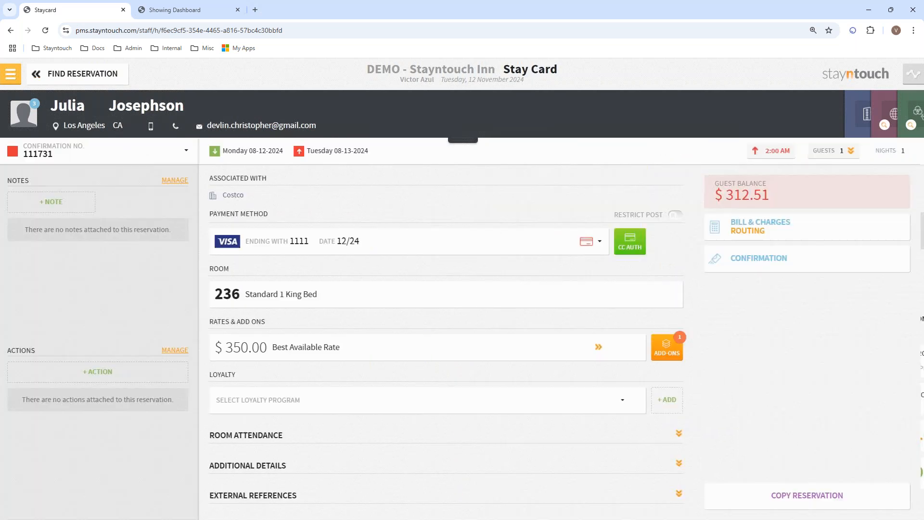
Open the room 335 reservation's Guest Bill showing the $423.72 balance
click(69, 74)
drag(920, 219, 921, 408)
click(97, 437)
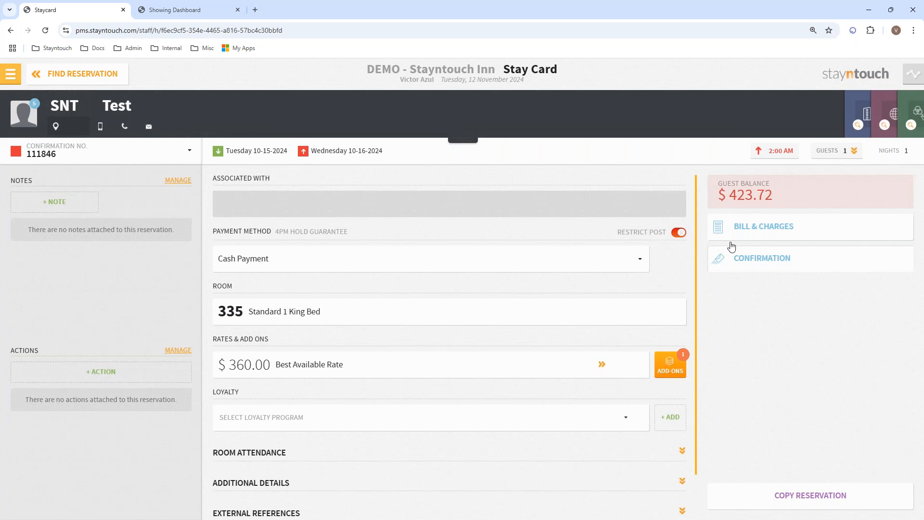
click(736, 233)
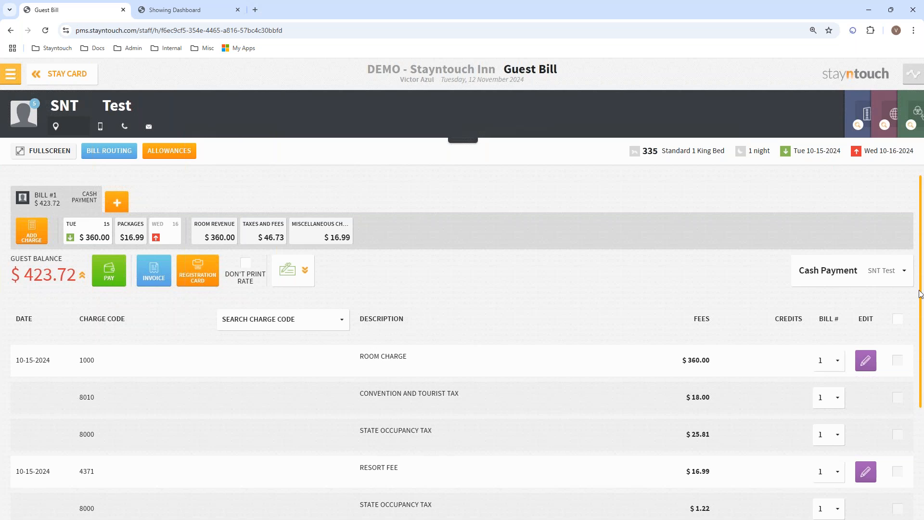
drag(921, 305, 919, 403)
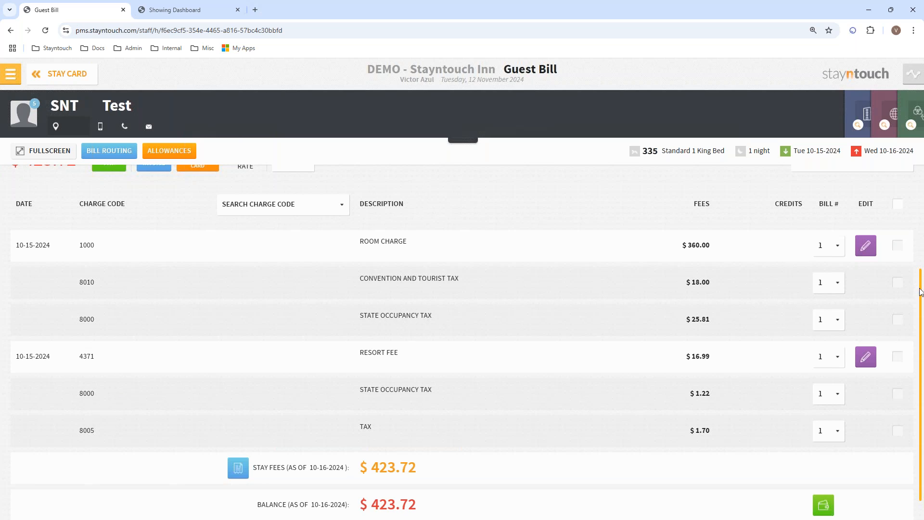
scroll(920, 291, up, 2)
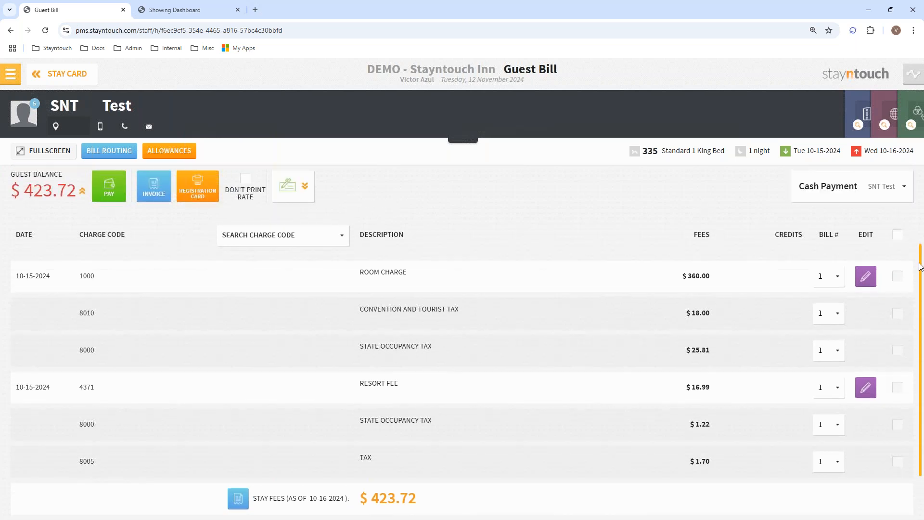
click(10, 74)
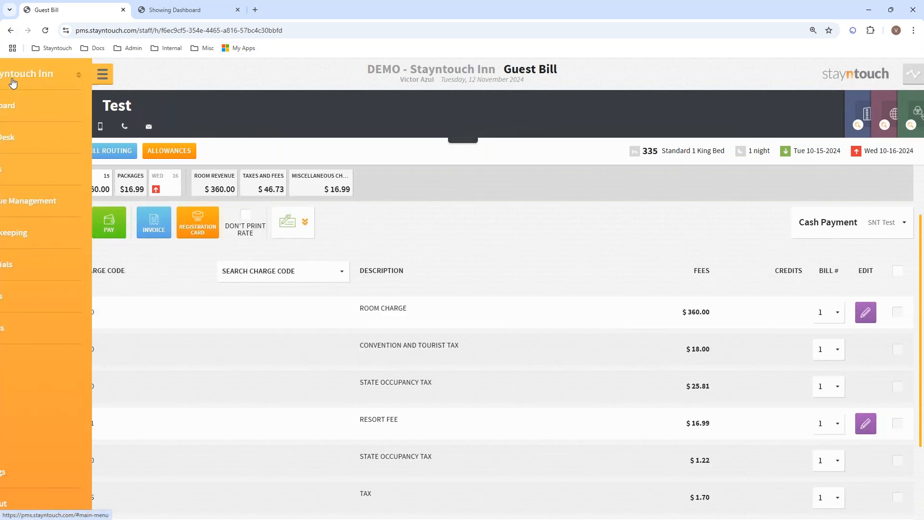
Go to the Manager Dashboard, then open the Front Desk Accounts list
click(42, 111)
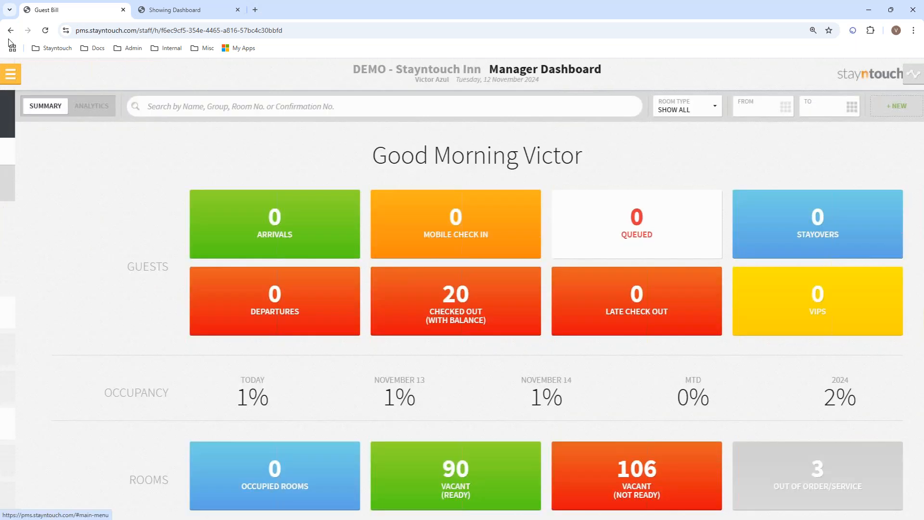
click(16, 80)
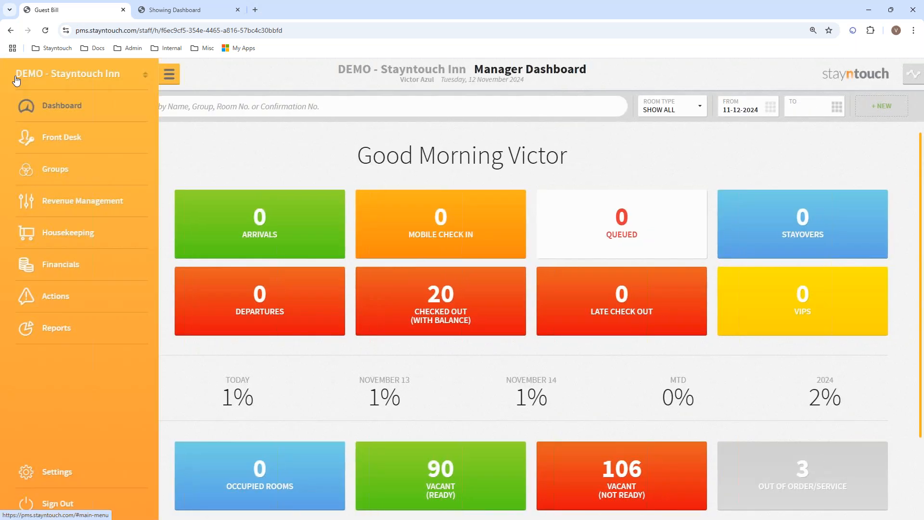
click(62, 140)
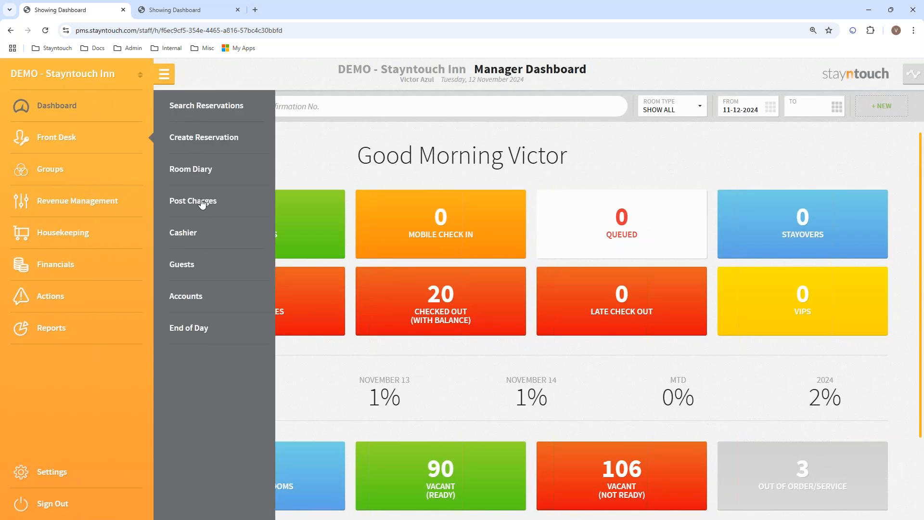
click(189, 301)
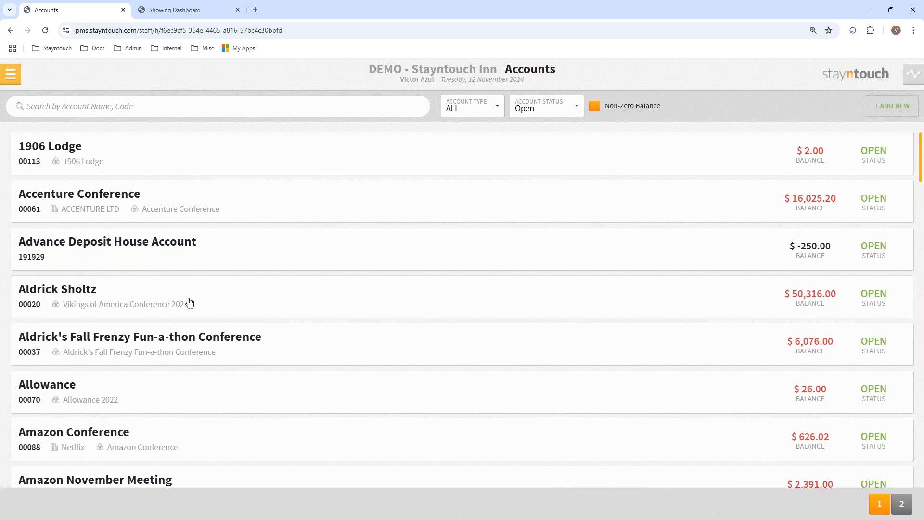
Filter Accenture Conference's transactions to charge code 1000
click(68, 200)
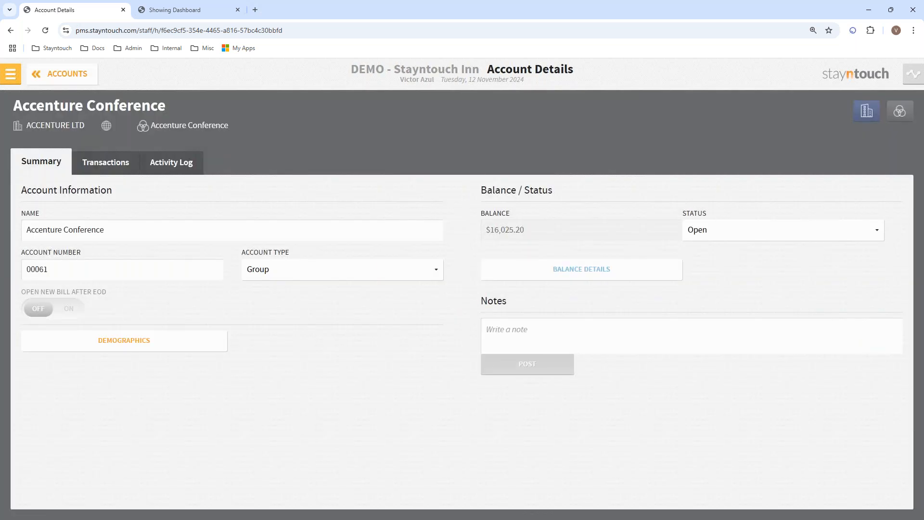
click(110, 162)
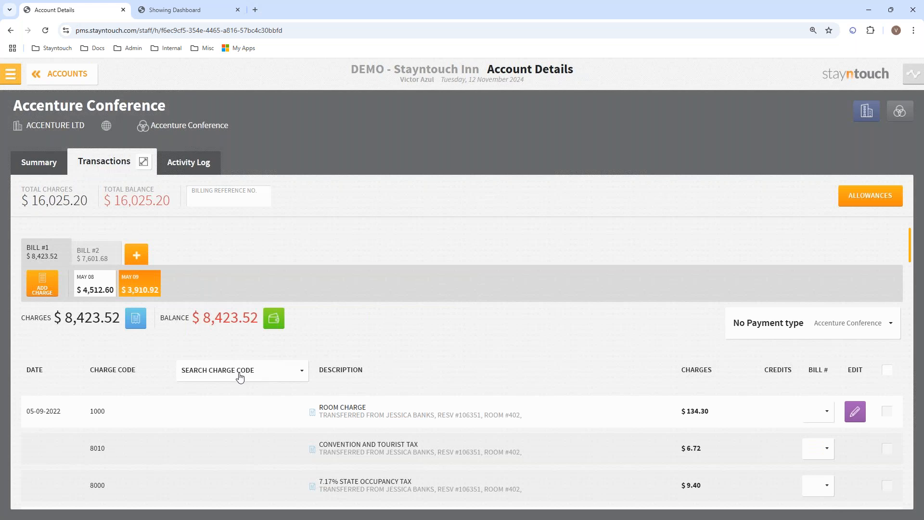
click(268, 381)
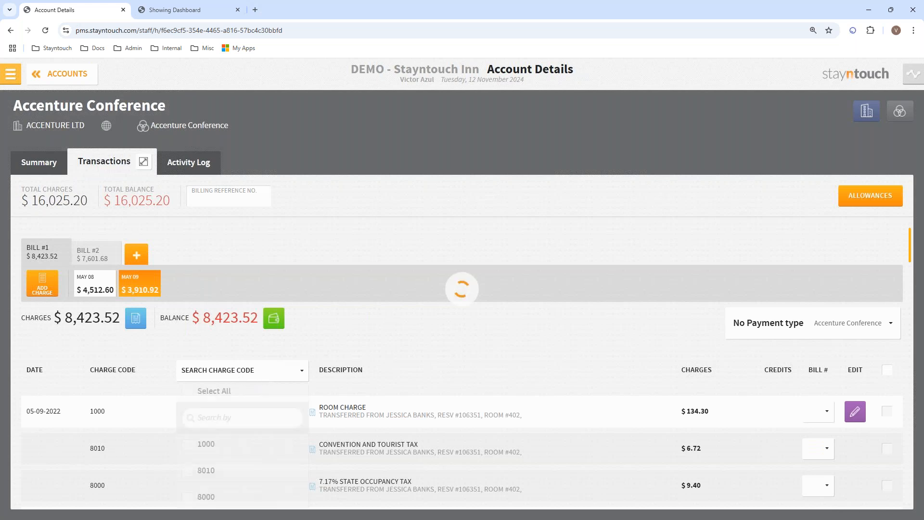
click(210, 445)
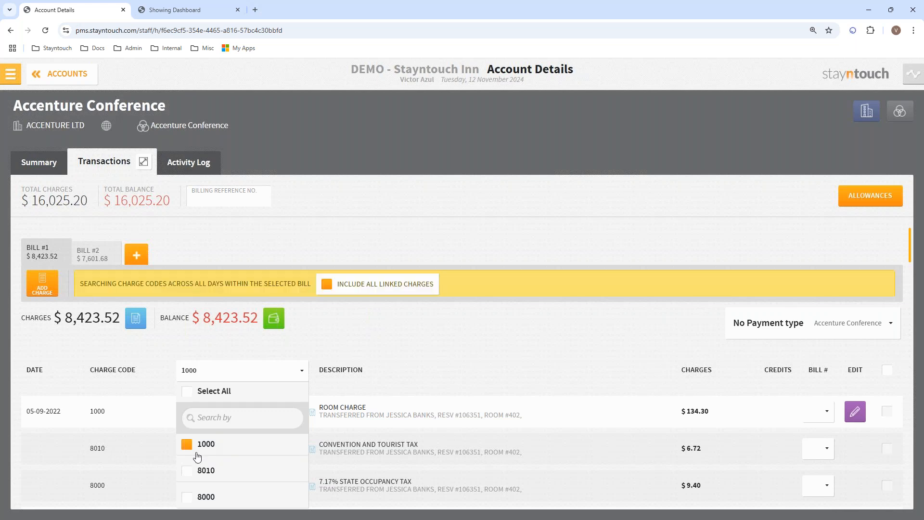
click(303, 372)
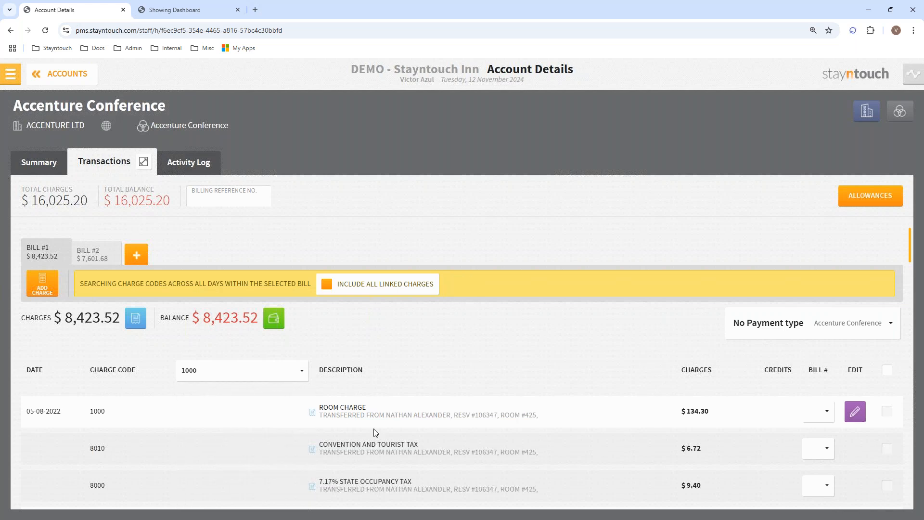
mouse_move(909, 252)
mouse_down()
mouse_move(910, 269)
mouse_move(908, 254)
mouse_up()
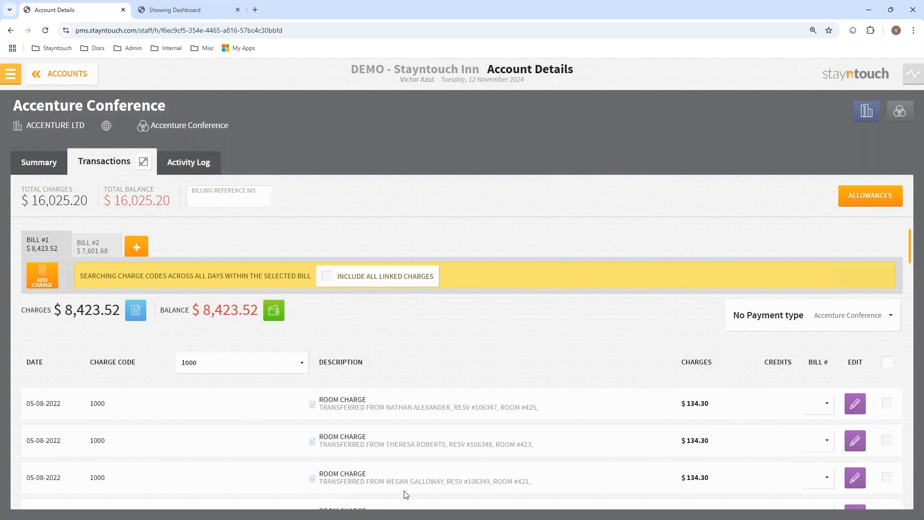
Include all linked charges in the charge code 1000 results
click(330, 281)
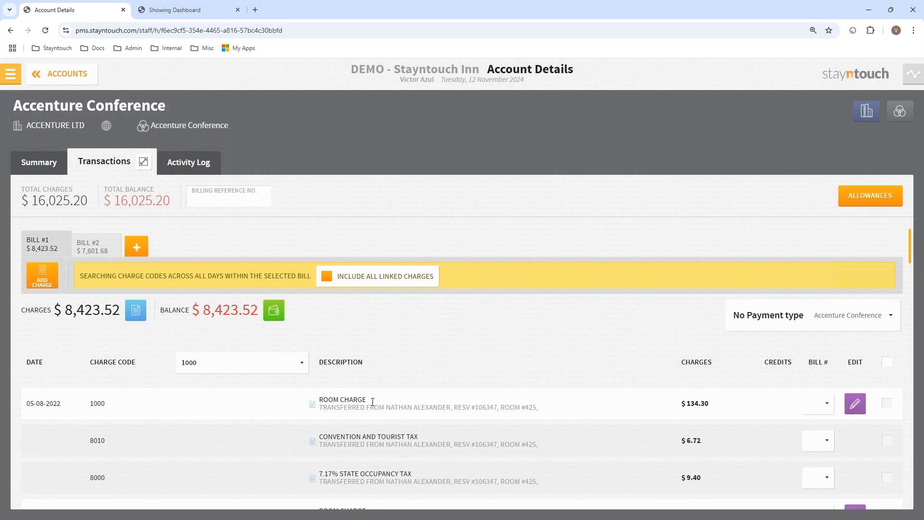
click(298, 367)
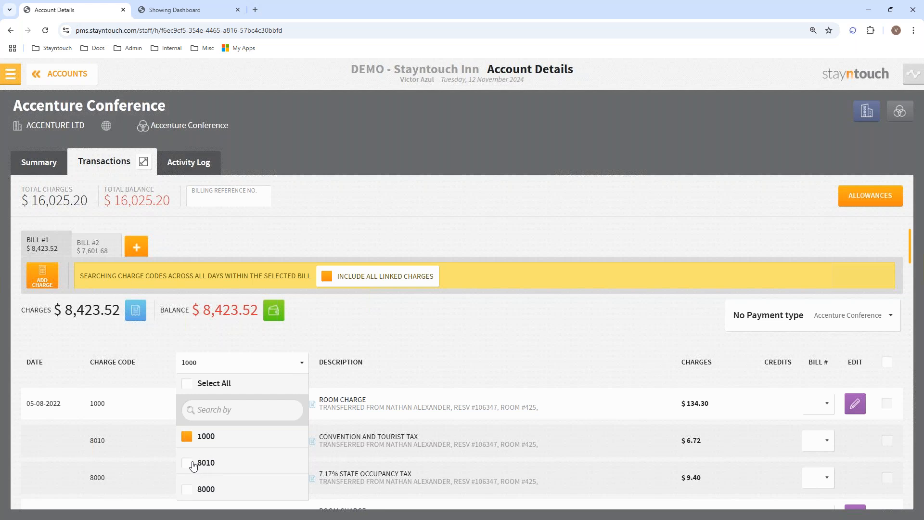
click(301, 369)
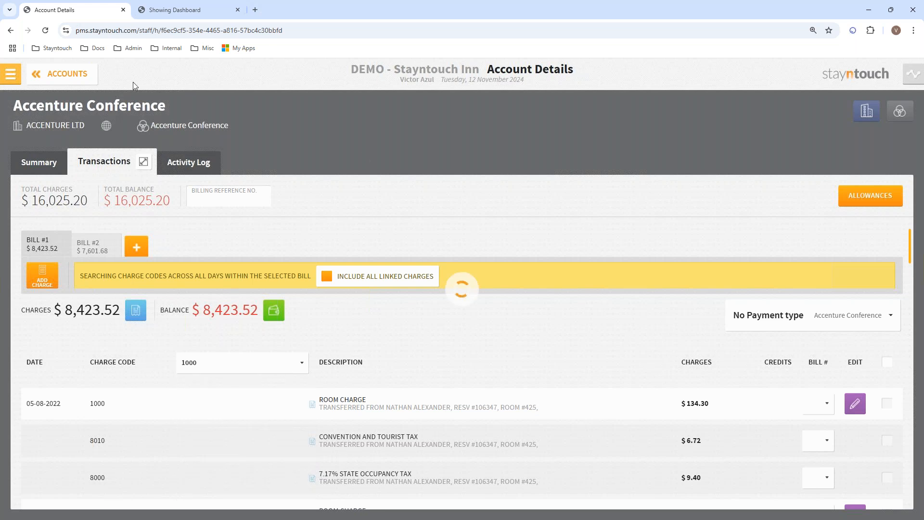
From the Manager Dashboard's checked-out-with-balance list, open the room 335 reservation
click(10, 77)
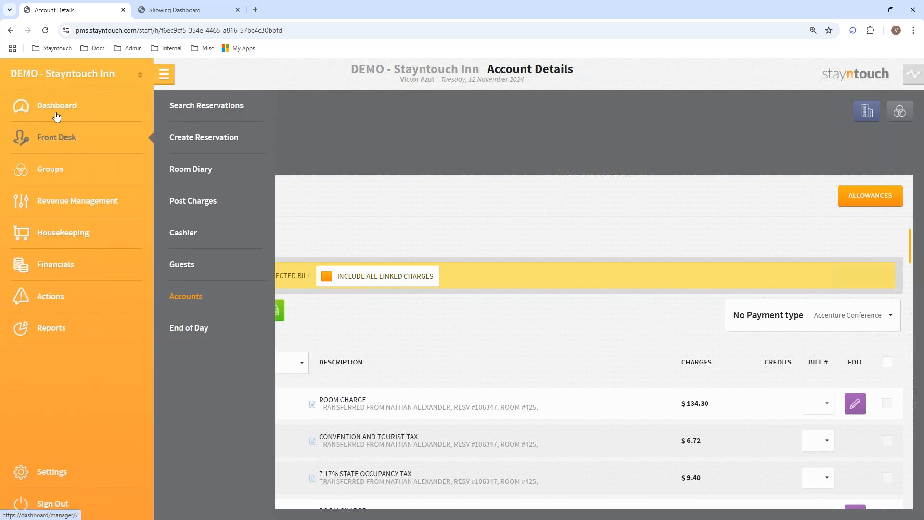
click(53, 111)
click(462, 295)
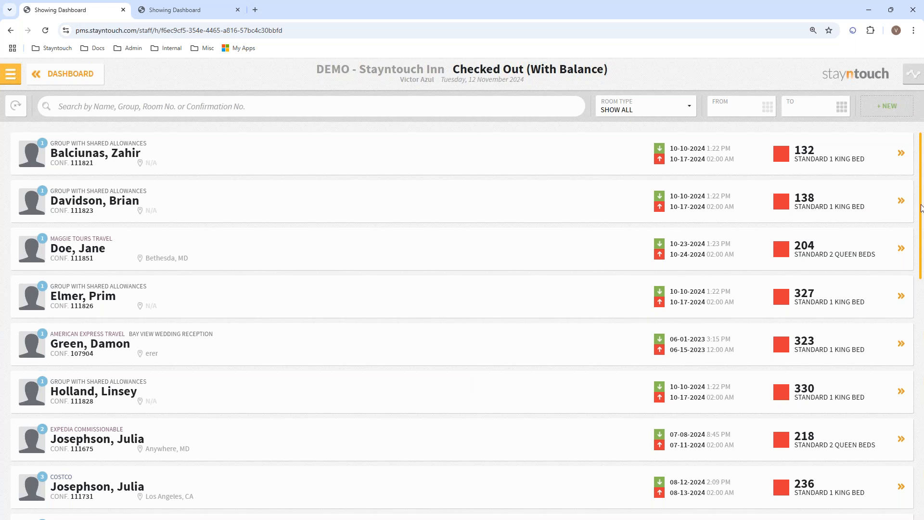
scroll(921, 234, down, 9)
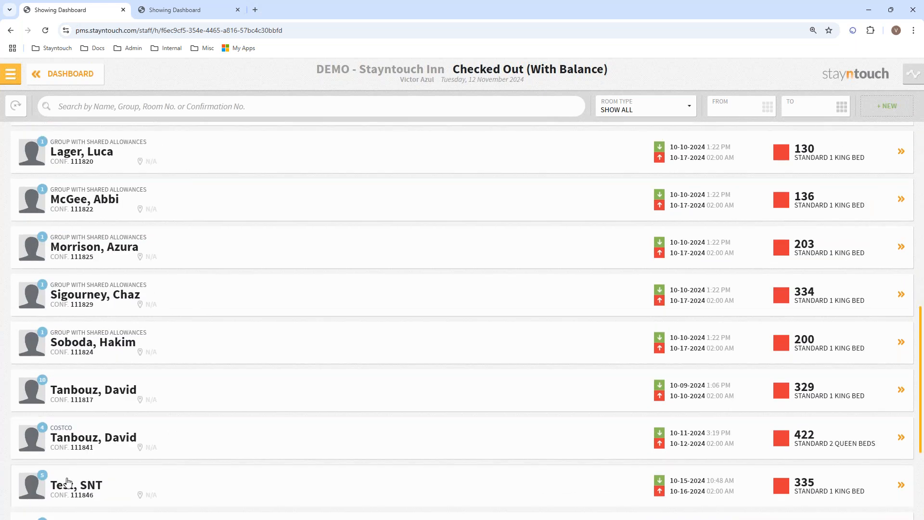
click(247, 472)
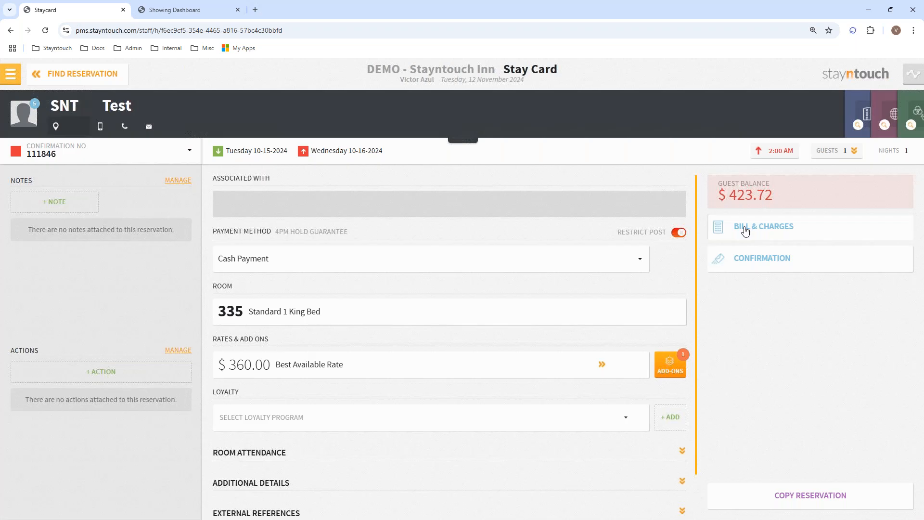
Filter room 335's bill to charge code 1000, then return to the Manager Dashboard
click(745, 231)
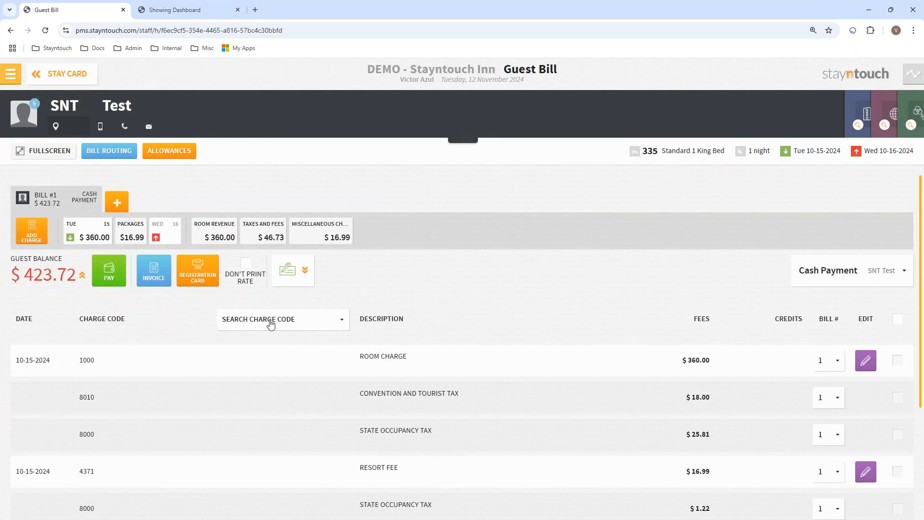
click(271, 321)
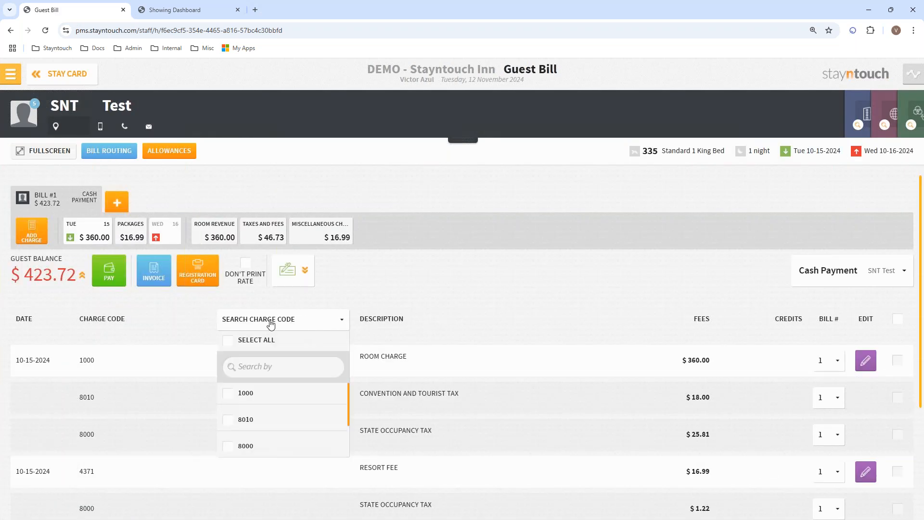
click(246, 396)
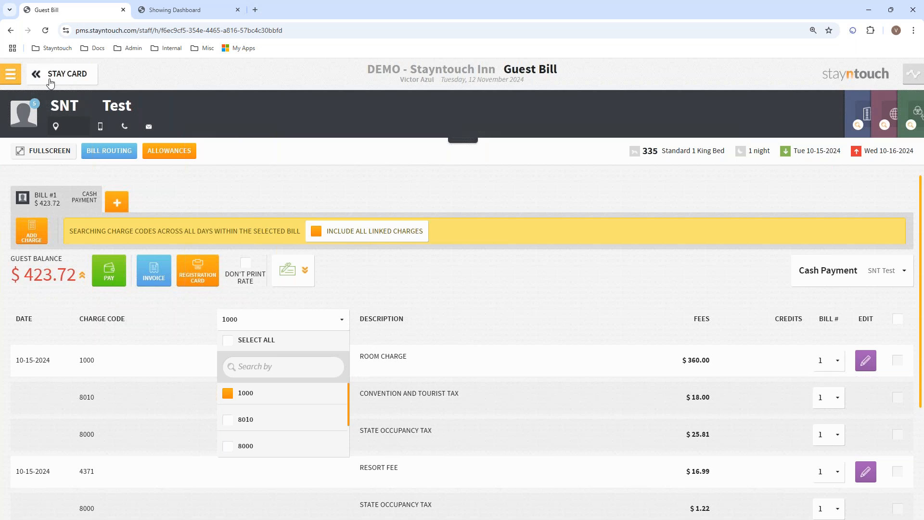
click(8, 79)
click(47, 107)
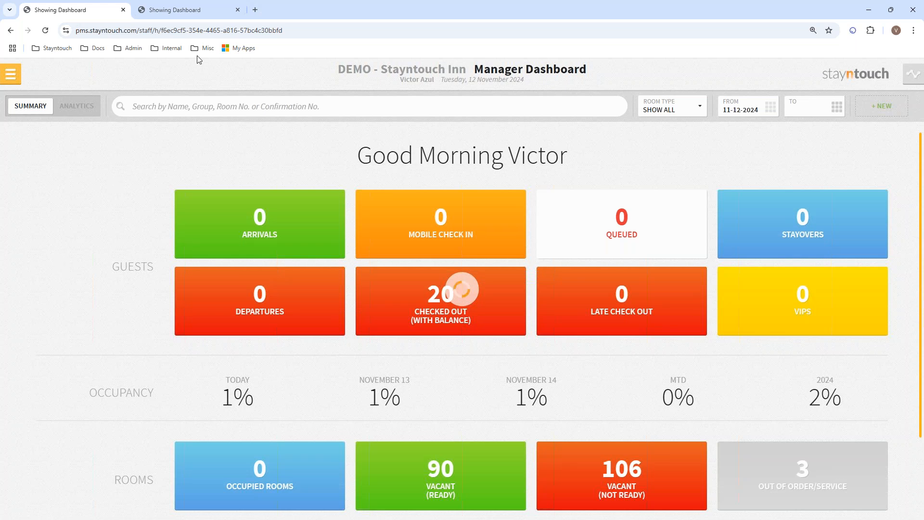
Switch to the Agua Fresca property and go back to the Island Group chain dashboard
click(169, 7)
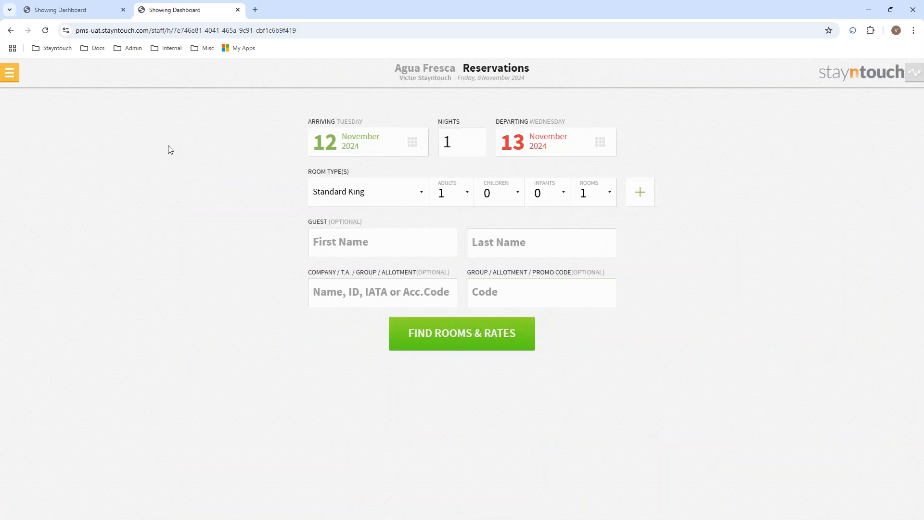
click(10, 82)
click(61, 120)
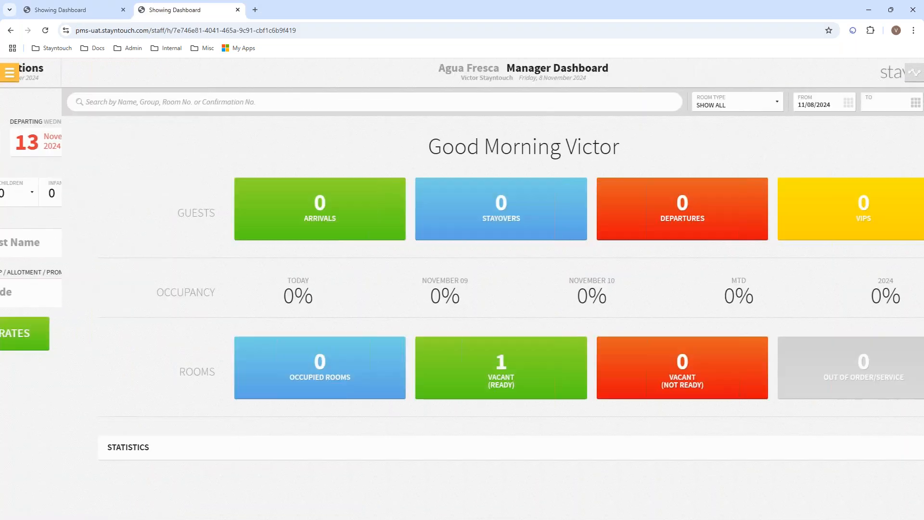
click(10, 72)
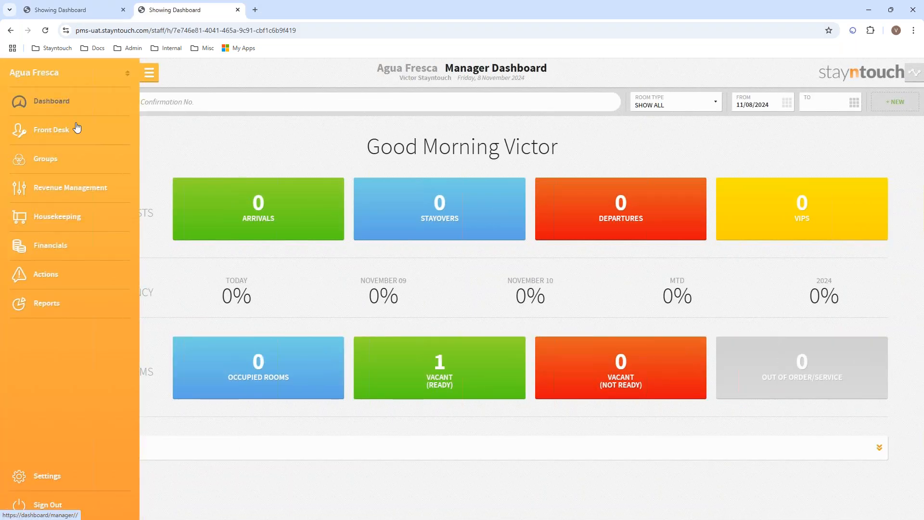
click(55, 69)
click(72, 182)
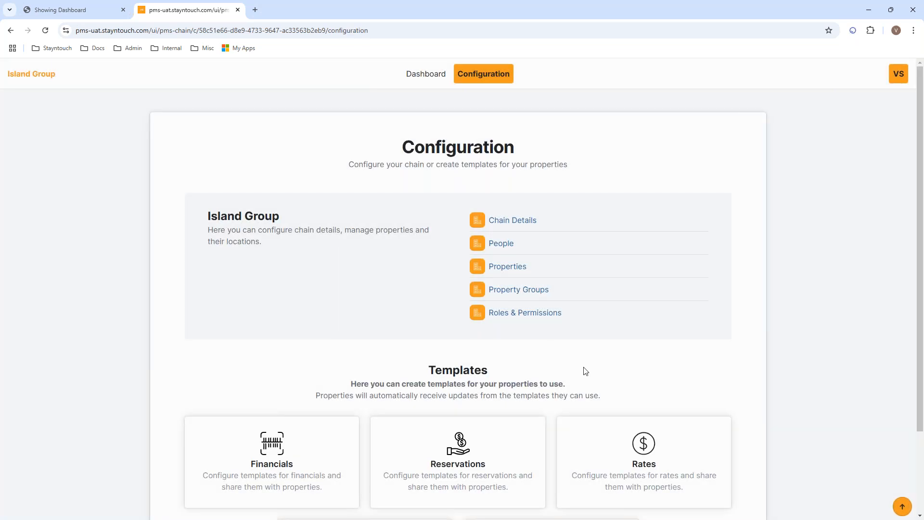
Open the chain's Rooms Task Management templates from Configuration
scroll(910, 221, down, 3)
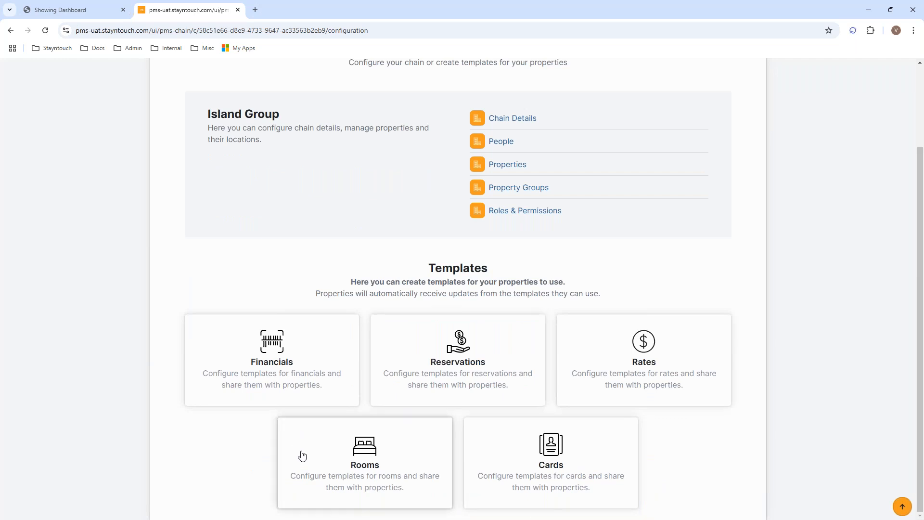
click(322, 455)
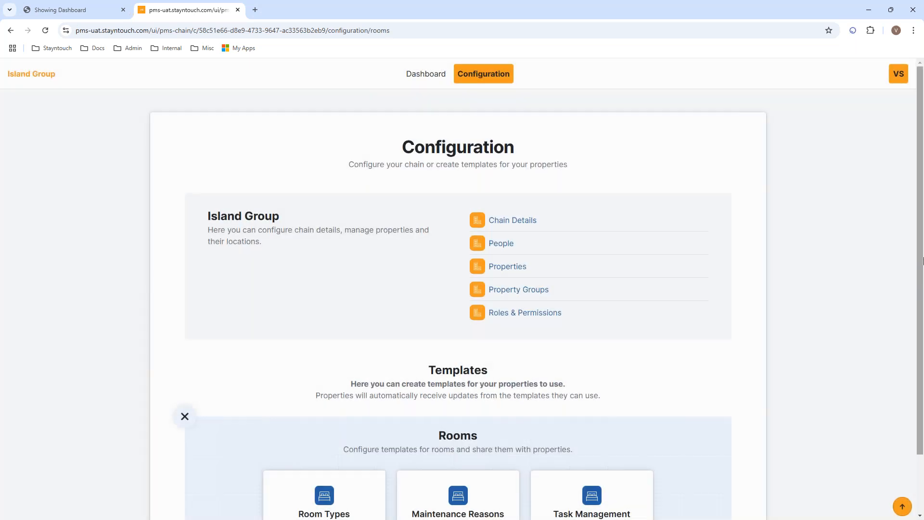
scroll(872, 368, down, 2)
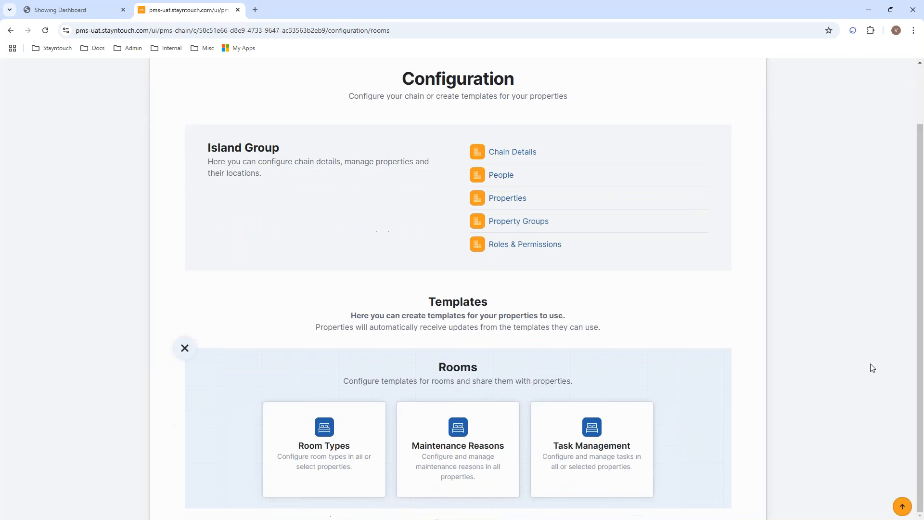
click(601, 453)
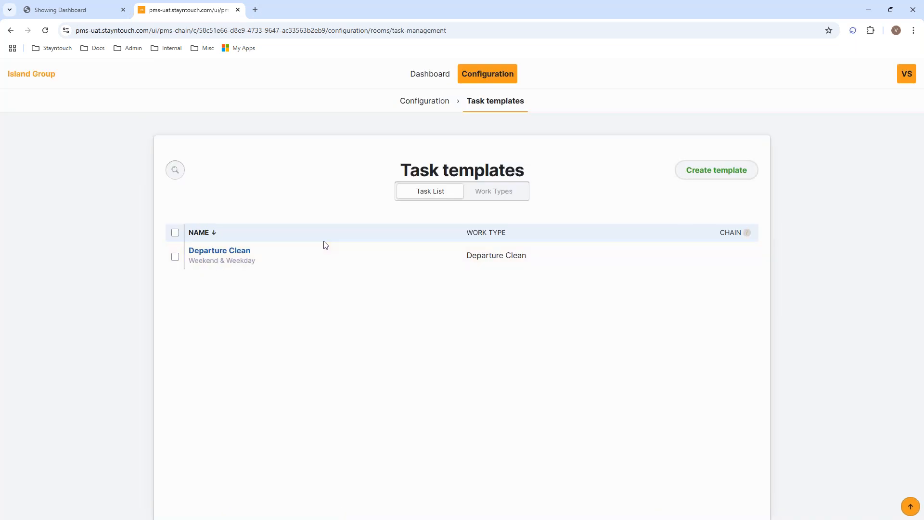
Create the 'Roll Over Rooms' entry in the Work Types list and switch it to active
click(496, 200)
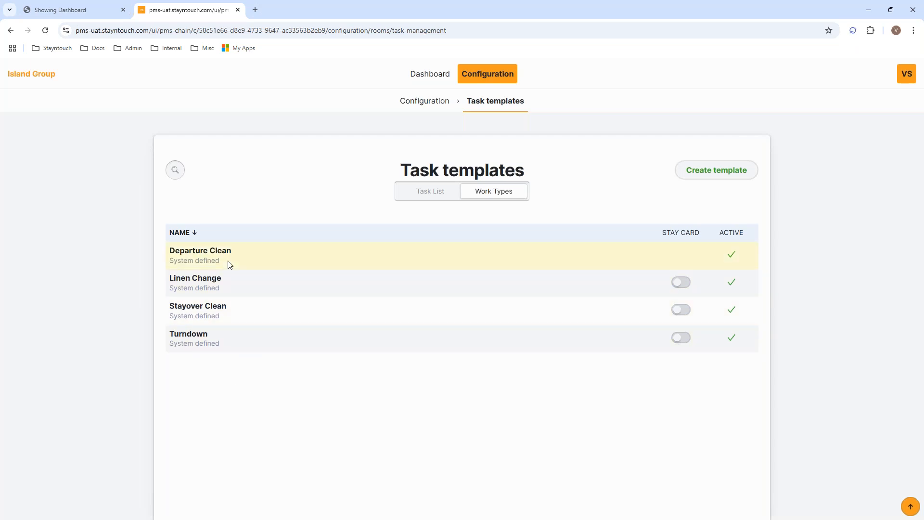
click(708, 178)
click(275, 256)
text(Roll Over Rooms)
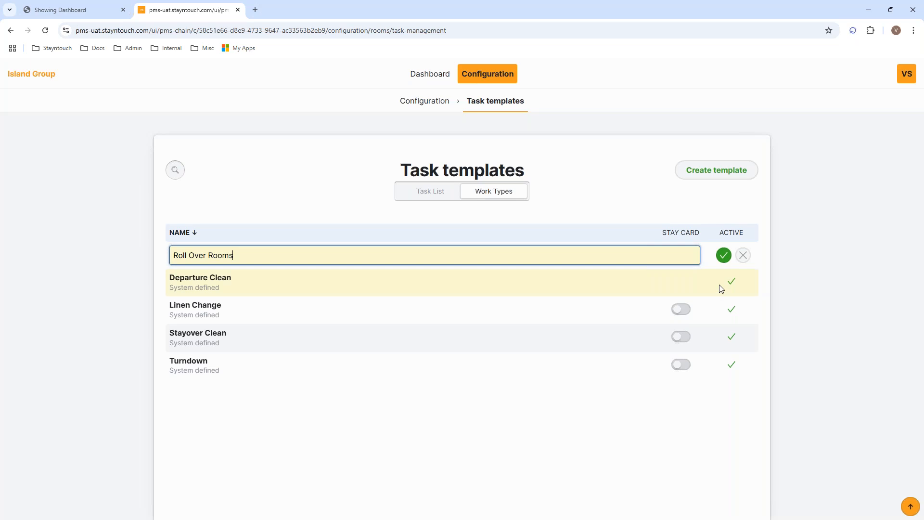
click(723, 260)
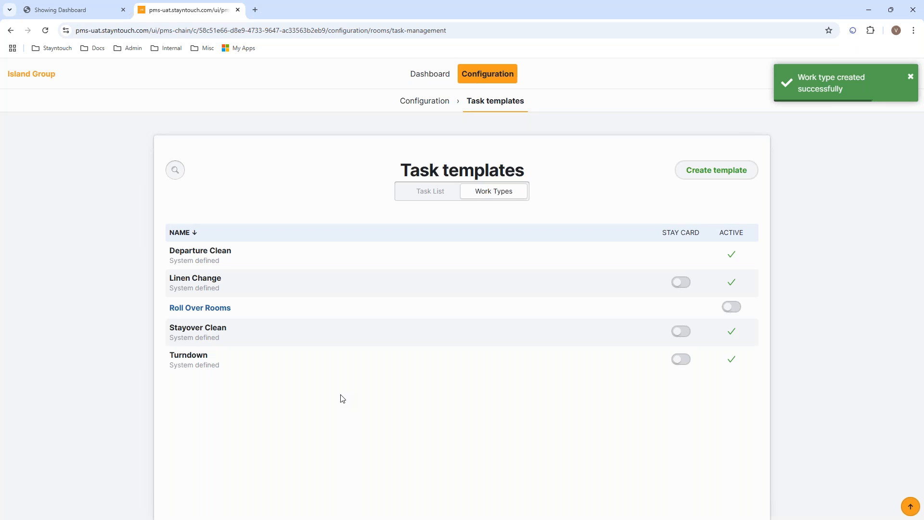
click(730, 308)
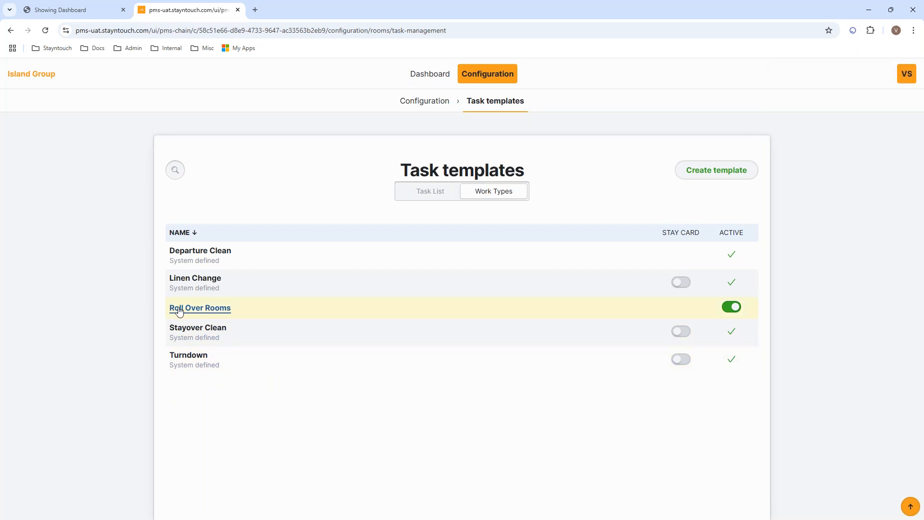
click(179, 309)
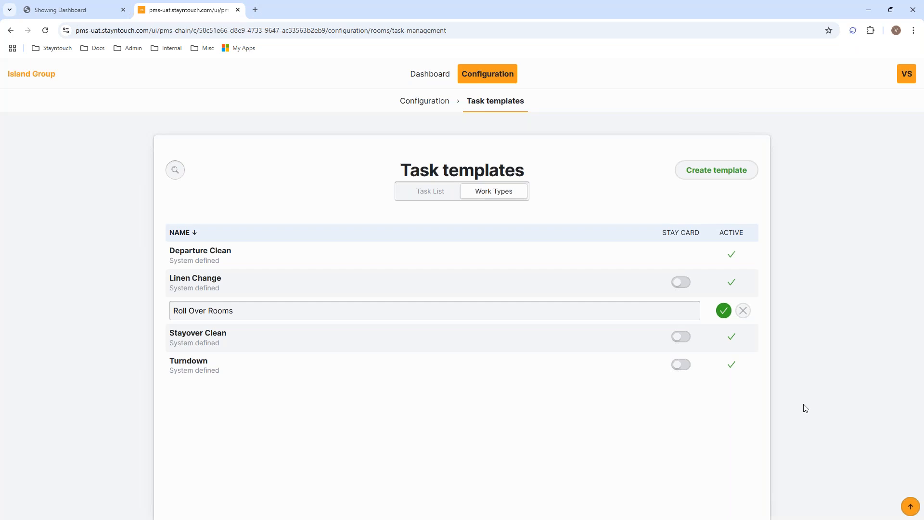
Search the work types for 'depar', clear the search, and return to the Configuration overview
click(176, 171)
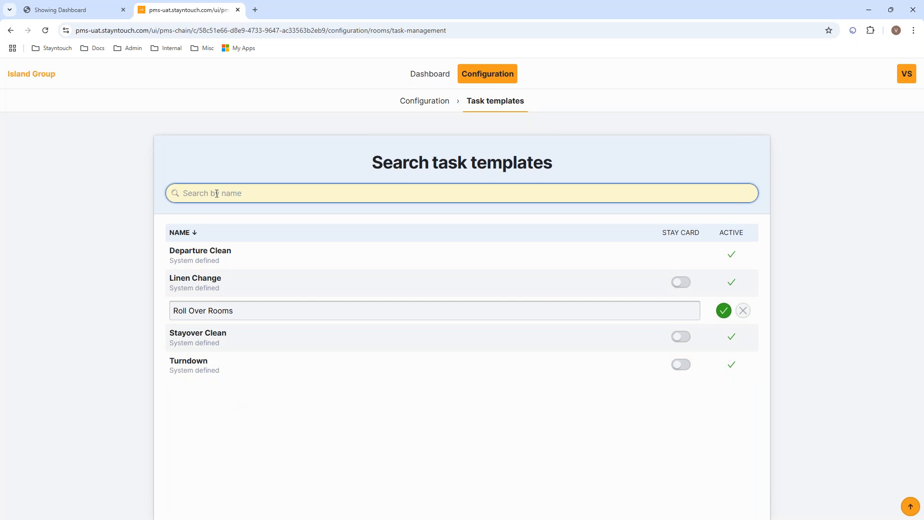
text(de-)
key(BackSpace)
key(BackSpace)
text(par)
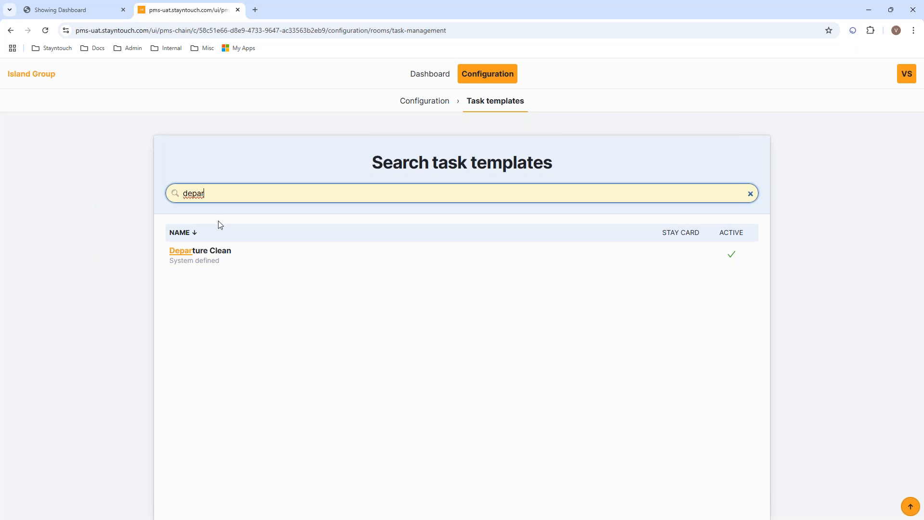
key(BackSpace)
key(BackSpace)
key(BackSpace)
key(BackSpace)
key(BackSpace)
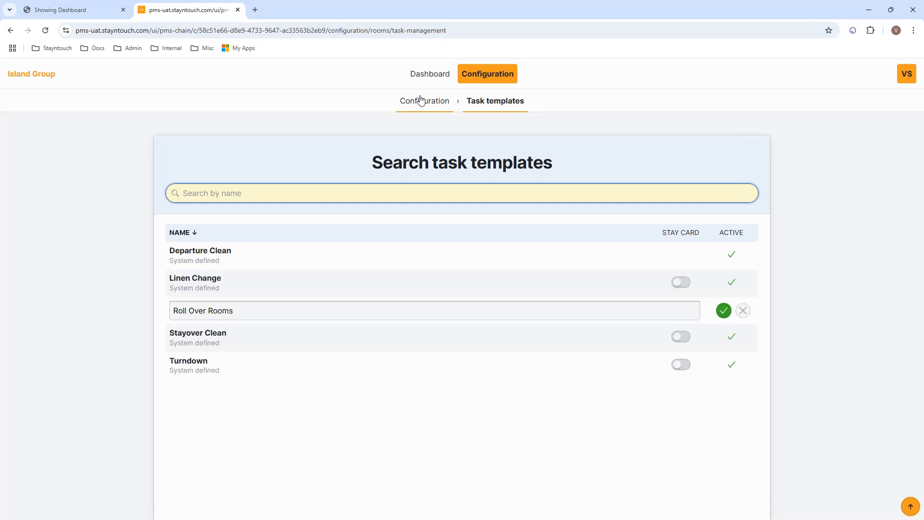
click(424, 101)
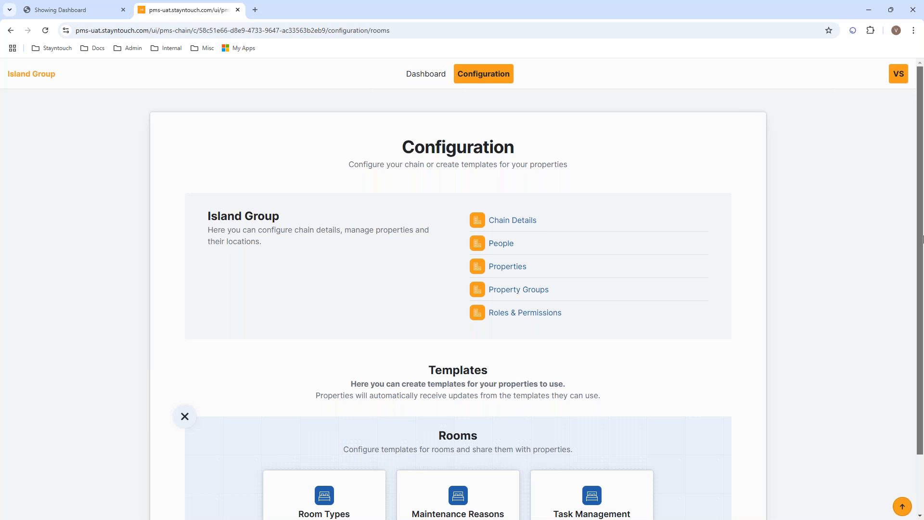
Reopen the Task Management templates from Configuration and begin a new task template
scroll(561, 433, down, 2)
click(561, 441)
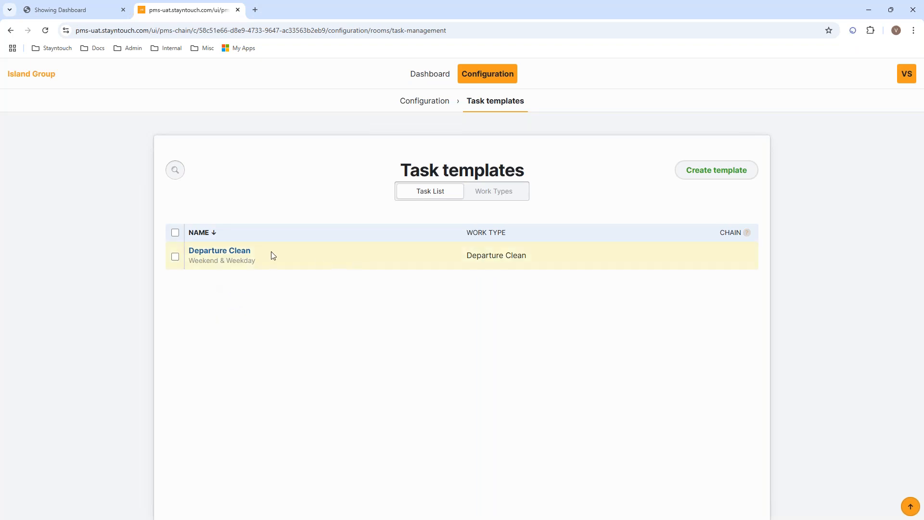
click(711, 175)
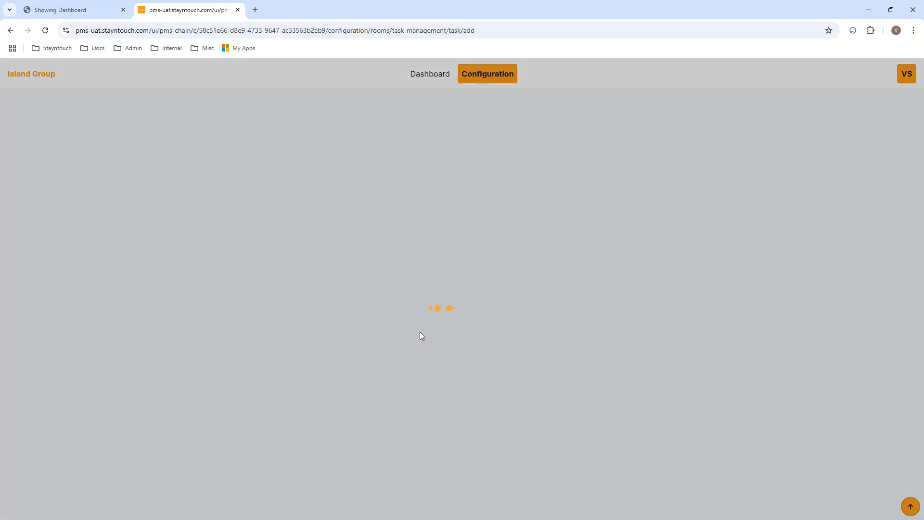
Enter 'Stayover Clean' as the template name and select the Stayover Clean work type
scroll(919, 224, down, 1)
scroll(919, 224, down, 1)
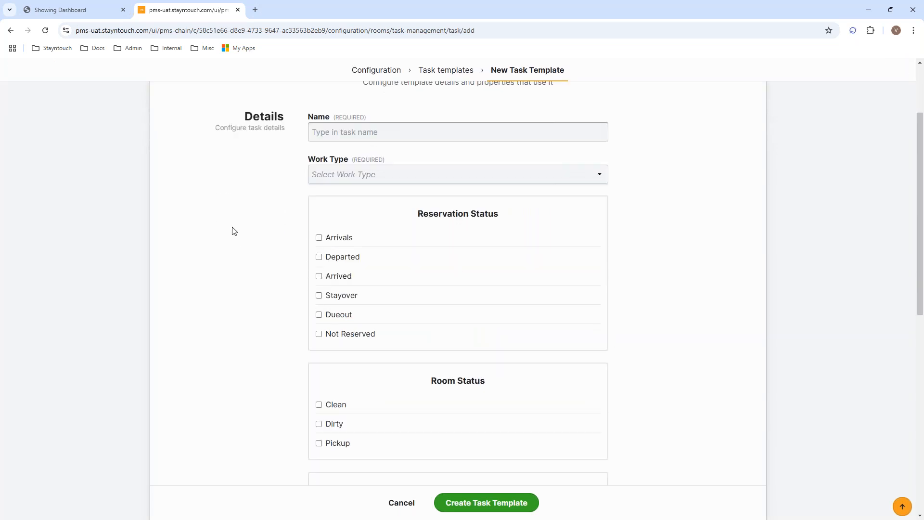
click(344, 136)
text(ver Clean)
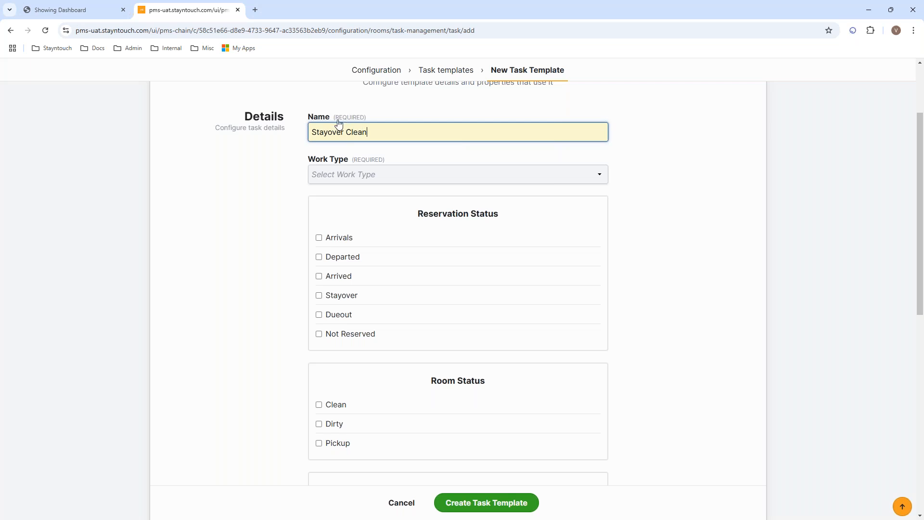
click(334, 175)
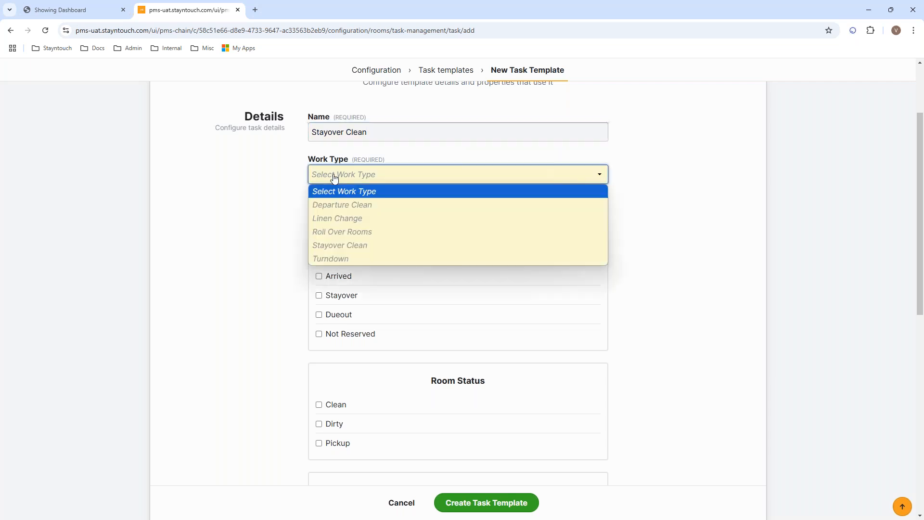
click(332, 244)
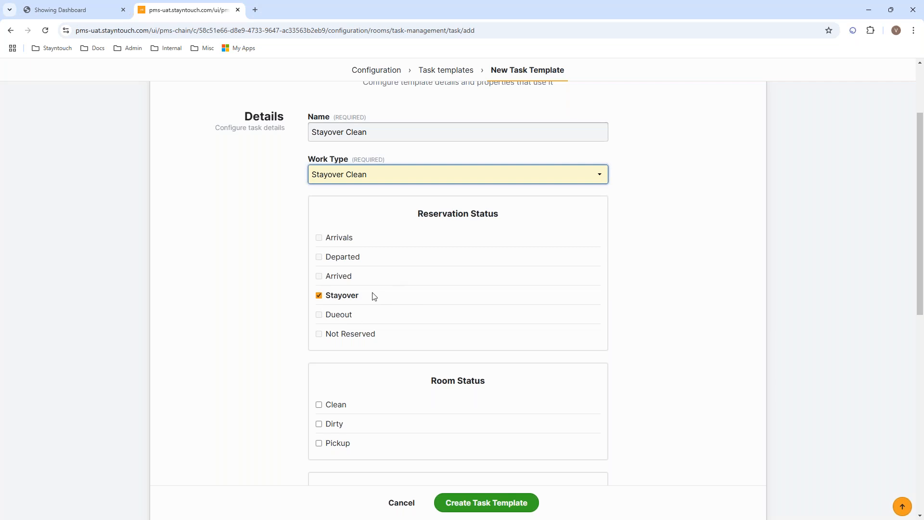
scroll(920, 262, down, 4)
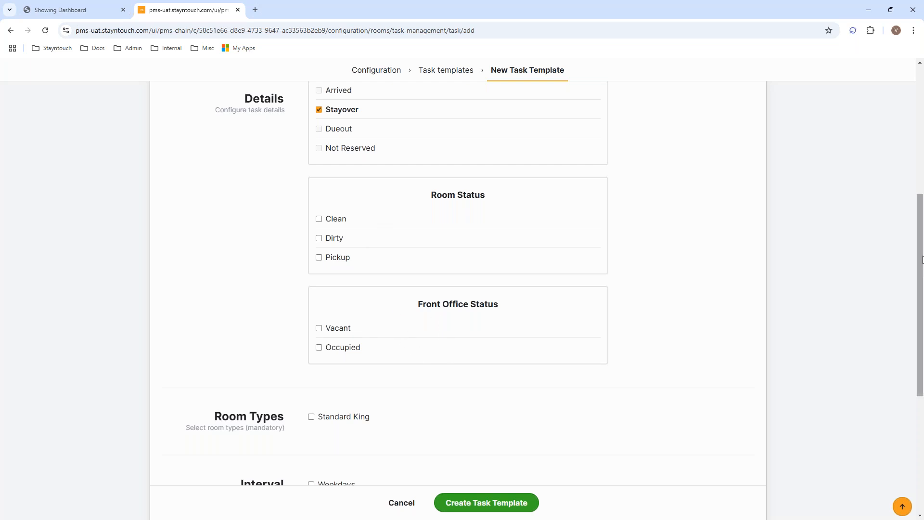
scroll(920, 288, down, 2)
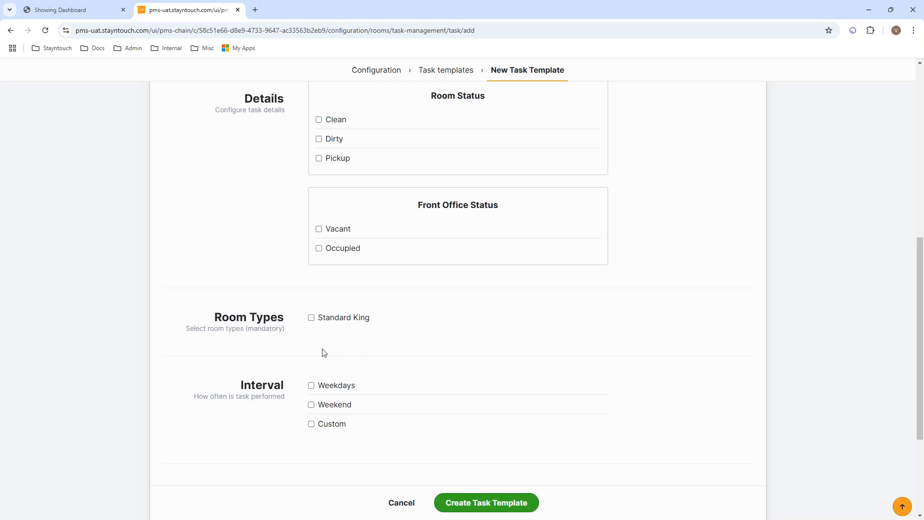
Apply the template to Standard King rooms and set the finished-task housekeeping status to Clean
click(311, 318)
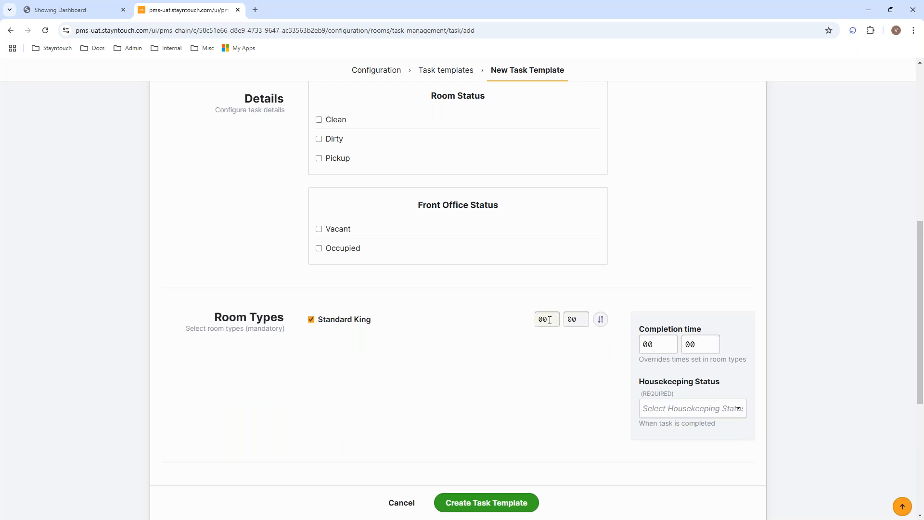
click(582, 318)
click(658, 415)
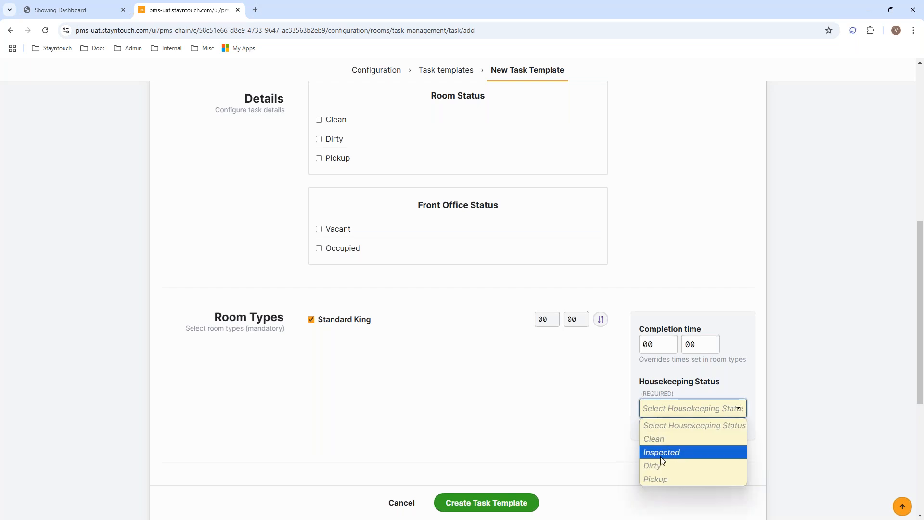
click(660, 438)
Set the interval to Weekend and Weekdays instead of a custom By Stay Date interval
drag(921, 277, 920, 358)
scroll(253, 267, down, 1)
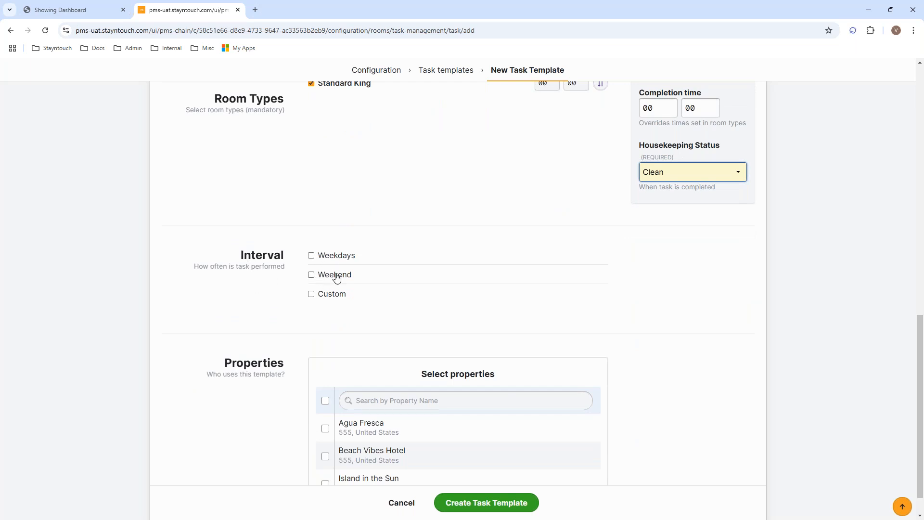
click(311, 295)
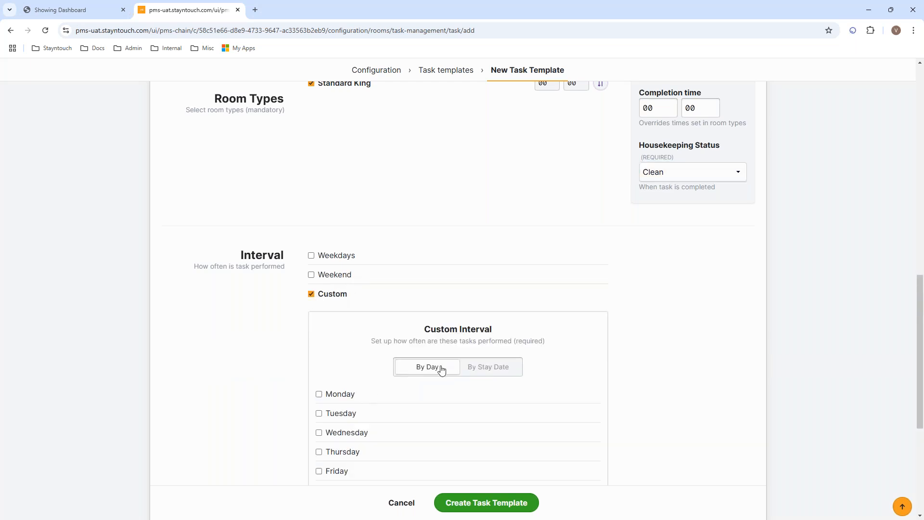
click(487, 367)
click(417, 400)
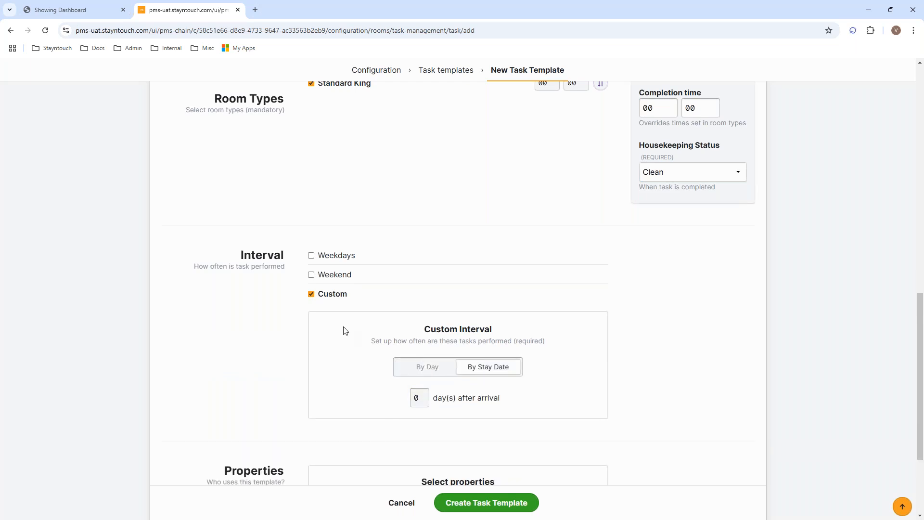
click(311, 274)
click(311, 256)
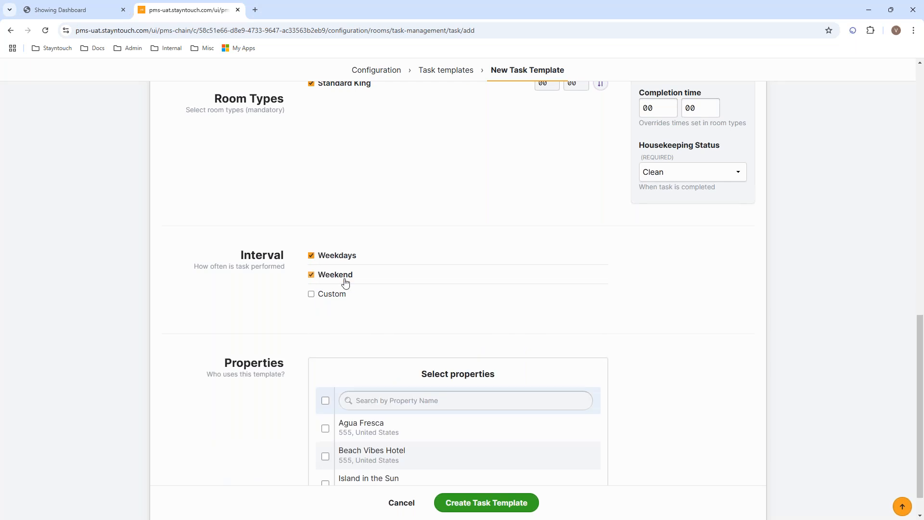
scroll(922, 319, down, 1)
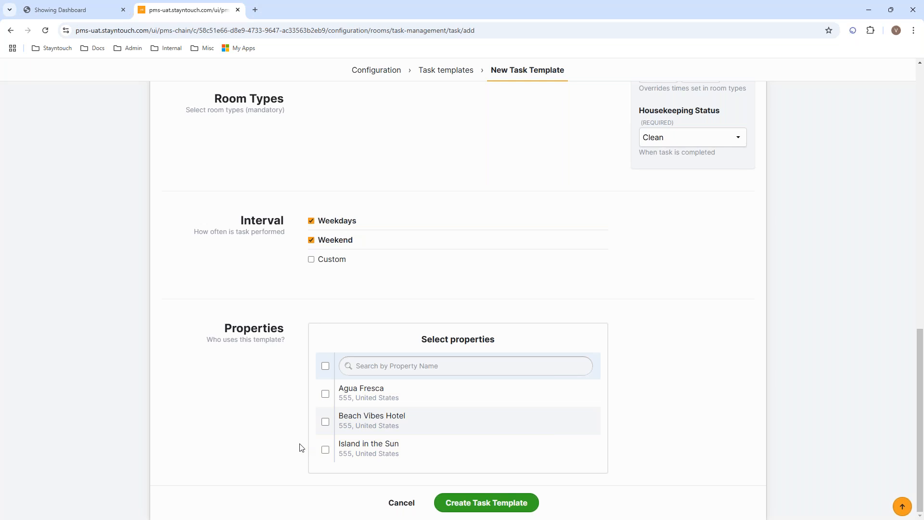
Select all three properties, create the Stayover Clean template, and confirm activating it in them
click(326, 366)
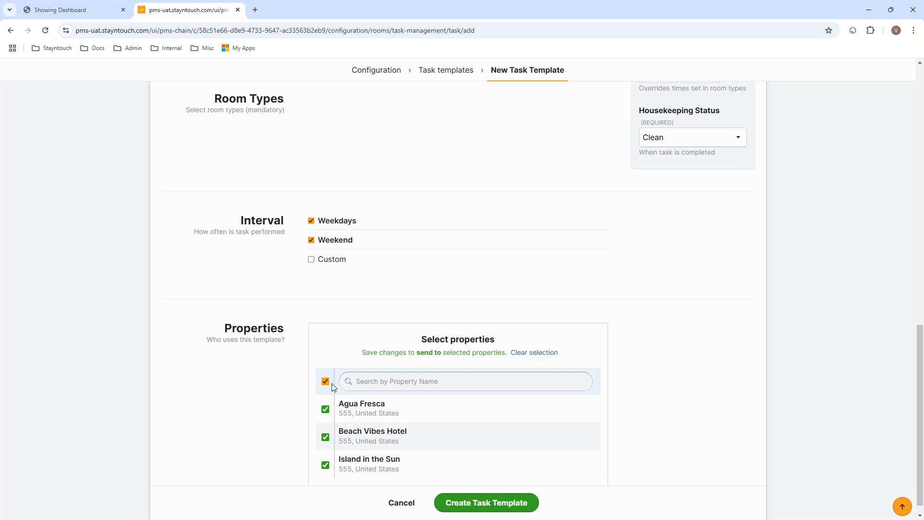
click(325, 381)
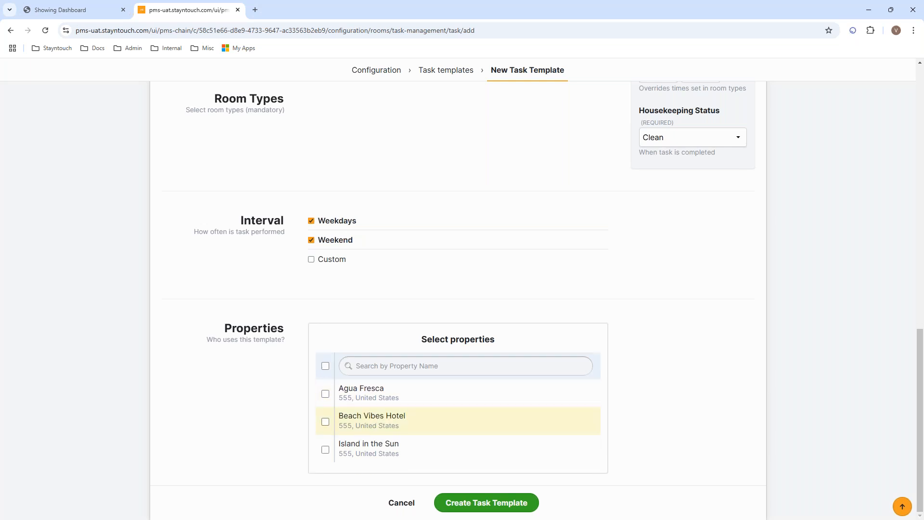
click(325, 367)
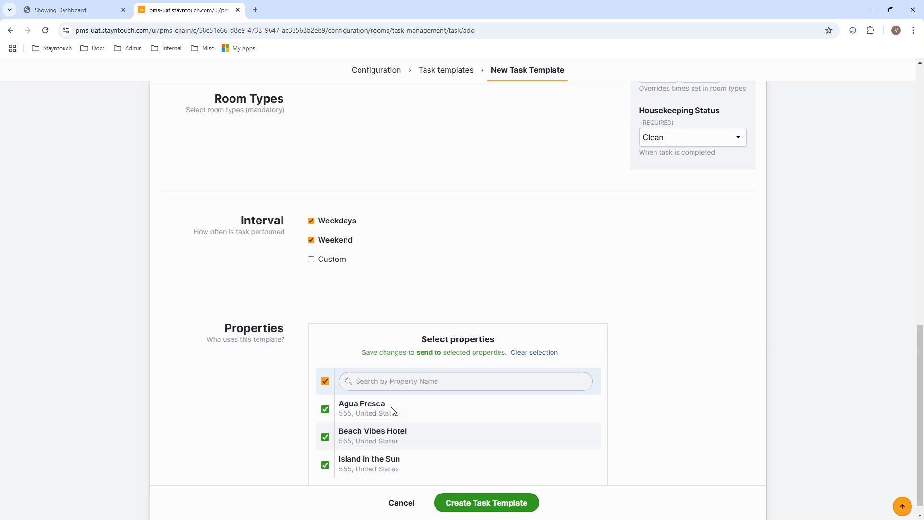
click(487, 505)
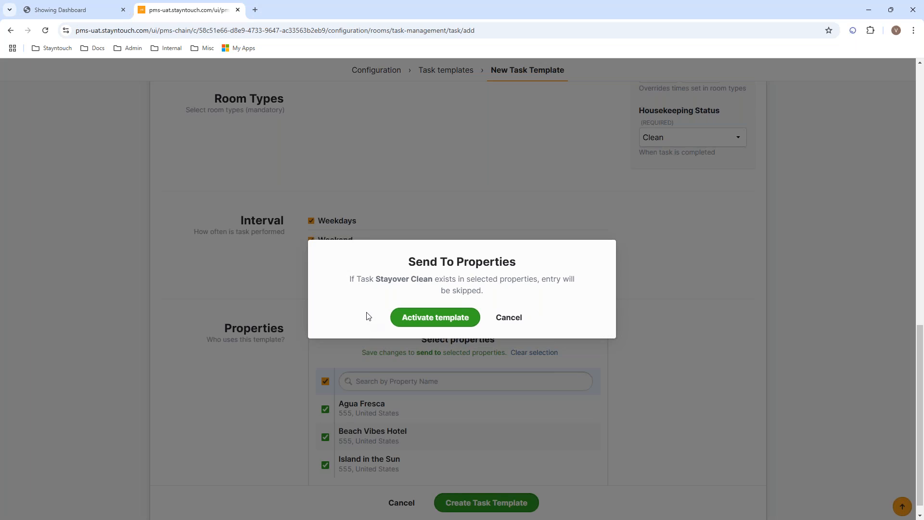
click(424, 318)
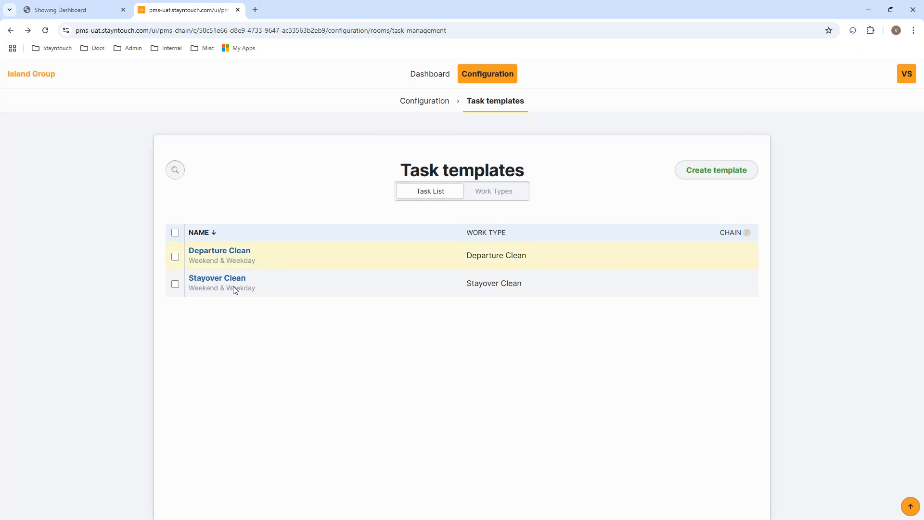
Select and deselect Stayover Clean, open and close the search, then return to Configuration
click(175, 283)
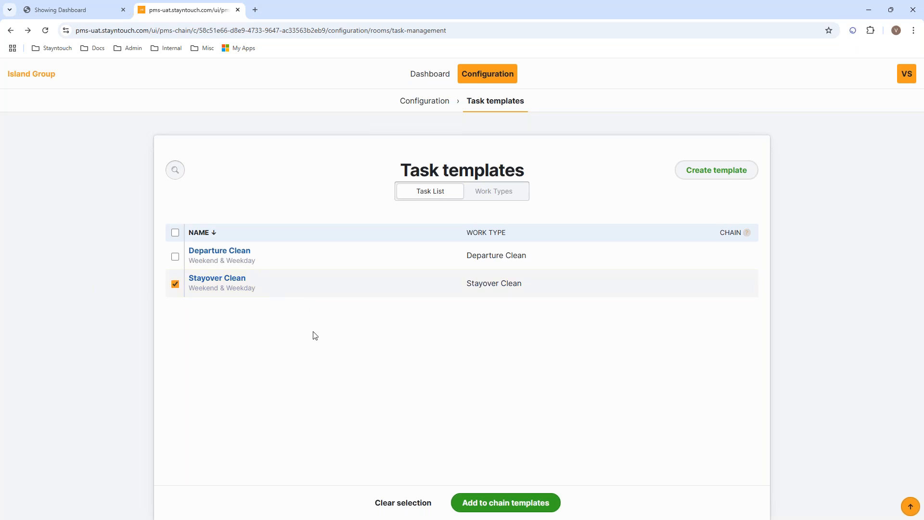
click(175, 284)
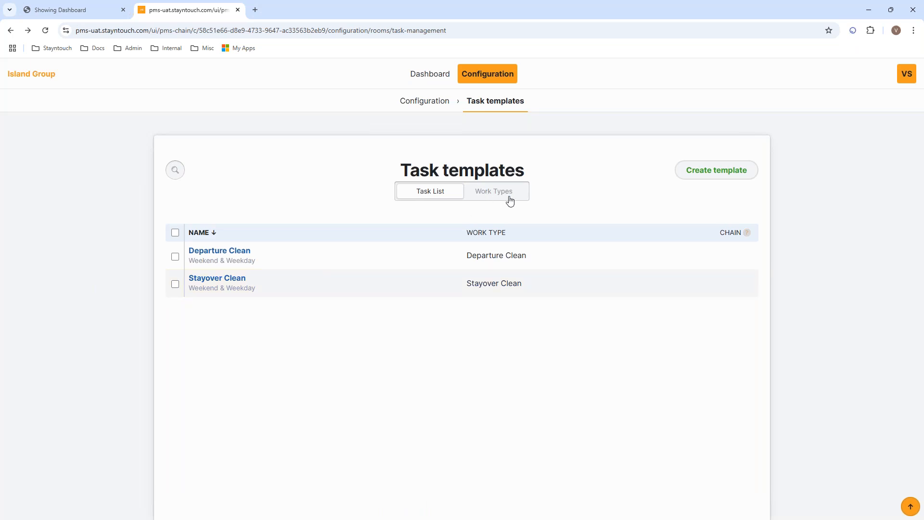
click(175, 170)
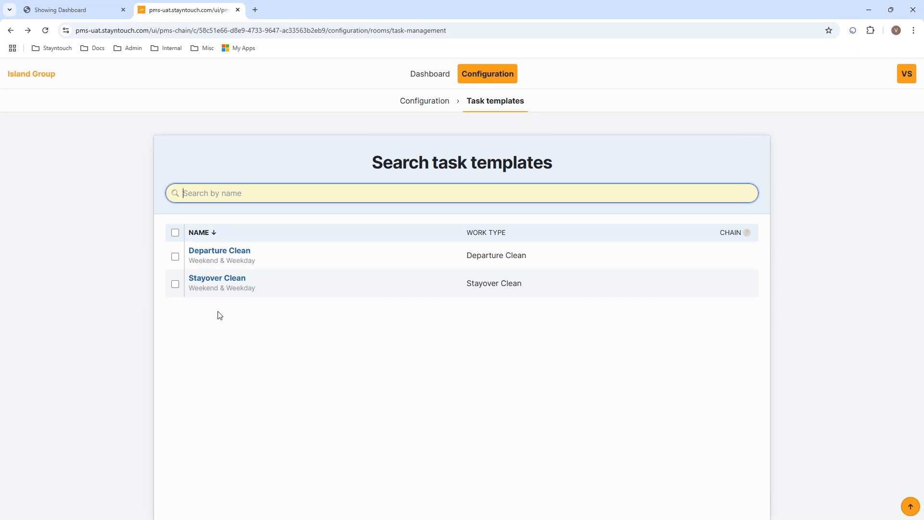
click(419, 101)
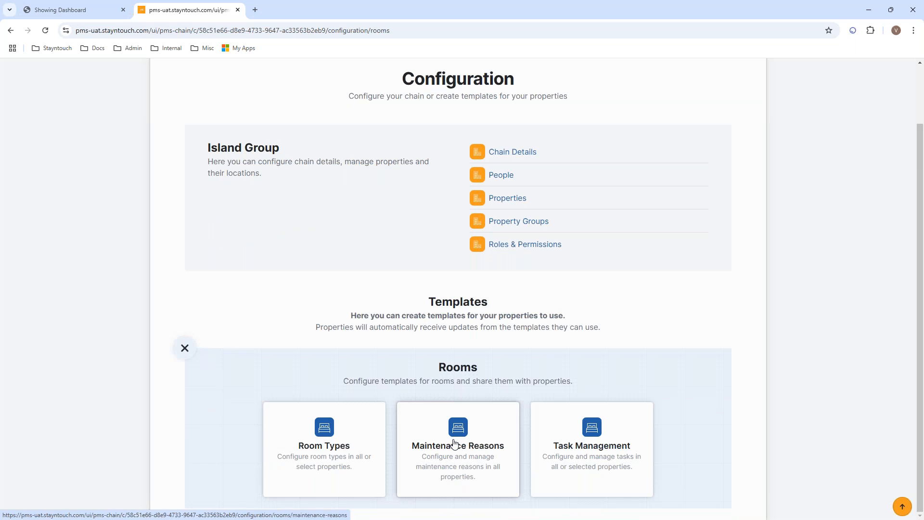
Start a new maintenance reason template named 'Rennovation' with code RENO
click(455, 443)
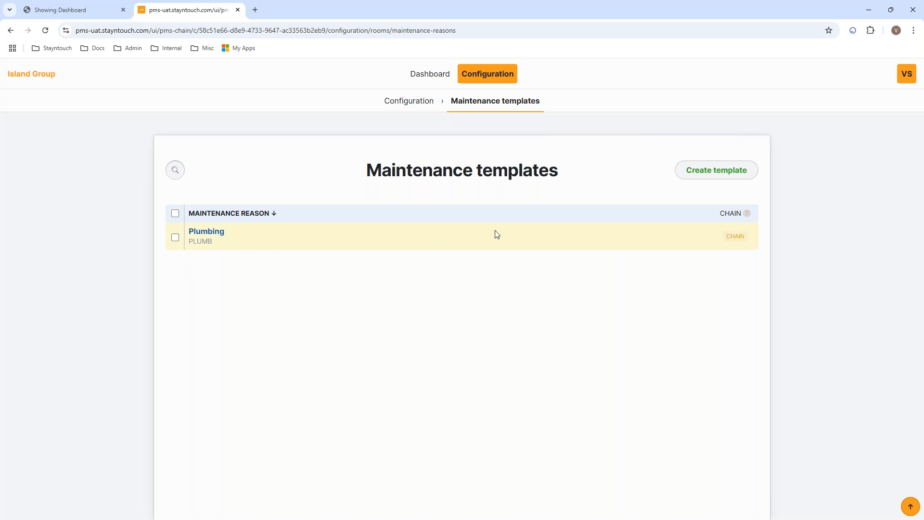
click(712, 177)
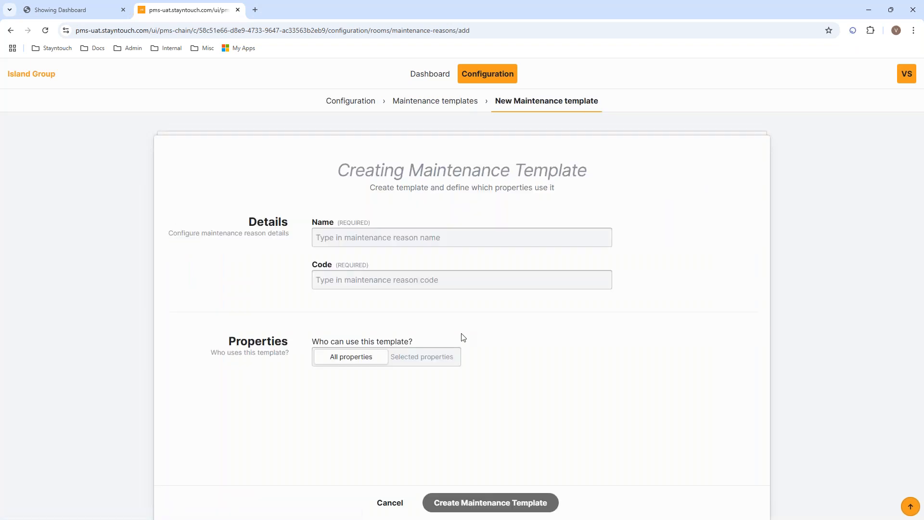
click(349, 234)
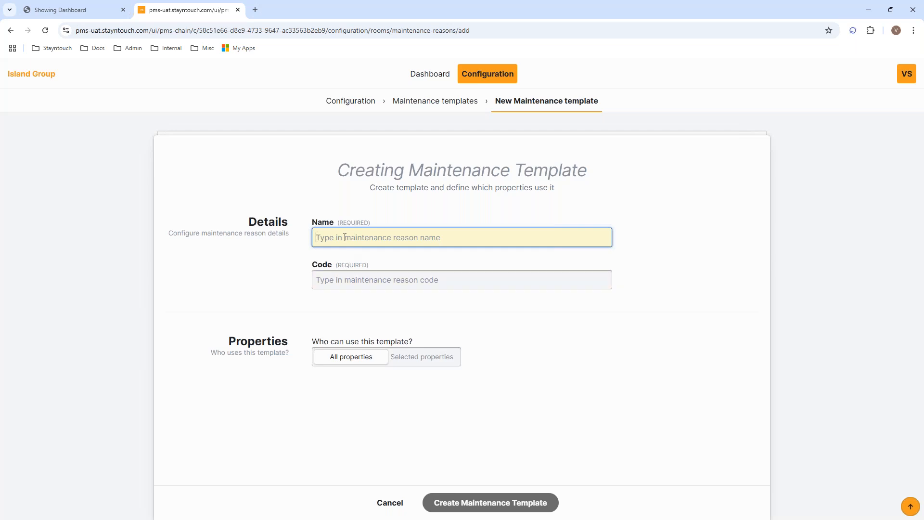
text(Rennovation)
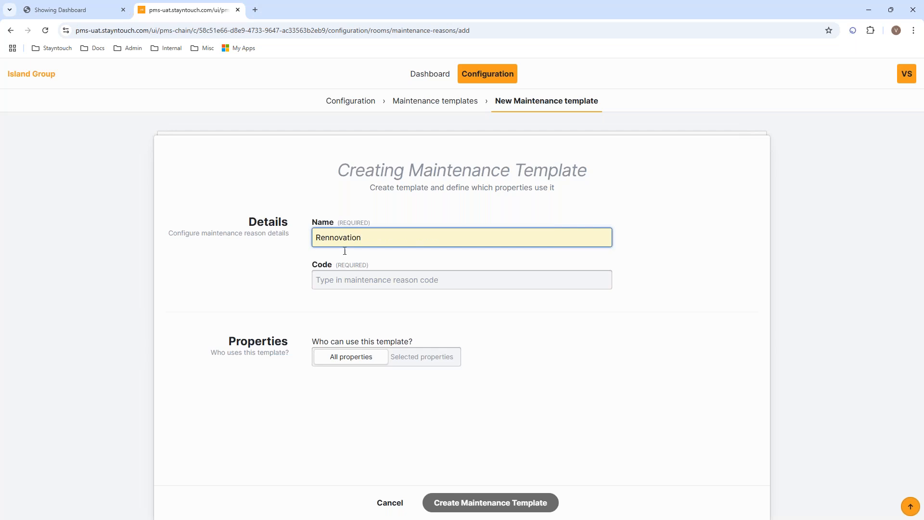
click(344, 280)
text(RENO)
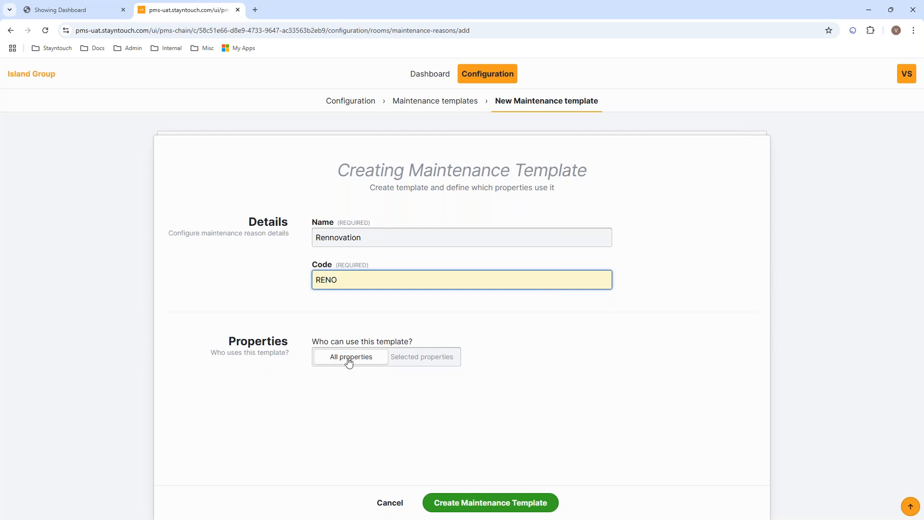
Make Rennovation available to all properties, create it, and confirm sending it to them
click(423, 362)
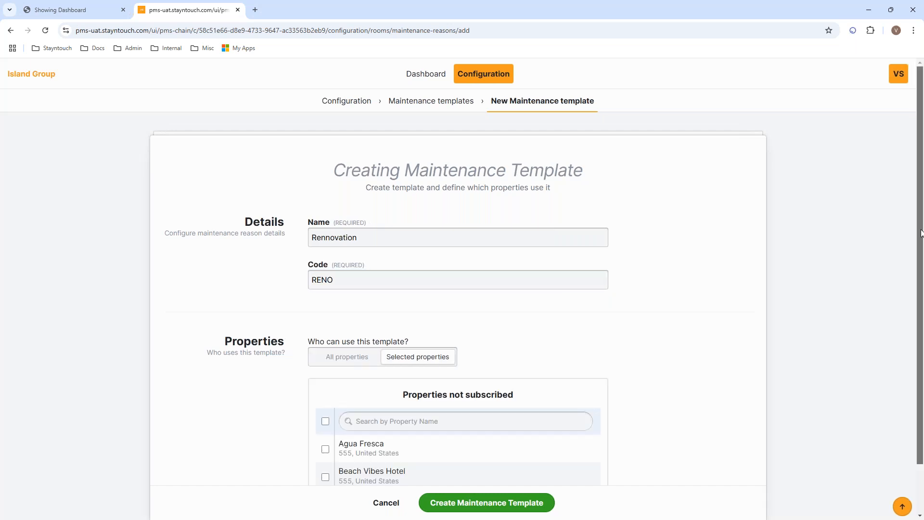
drag(920, 234, 919, 286)
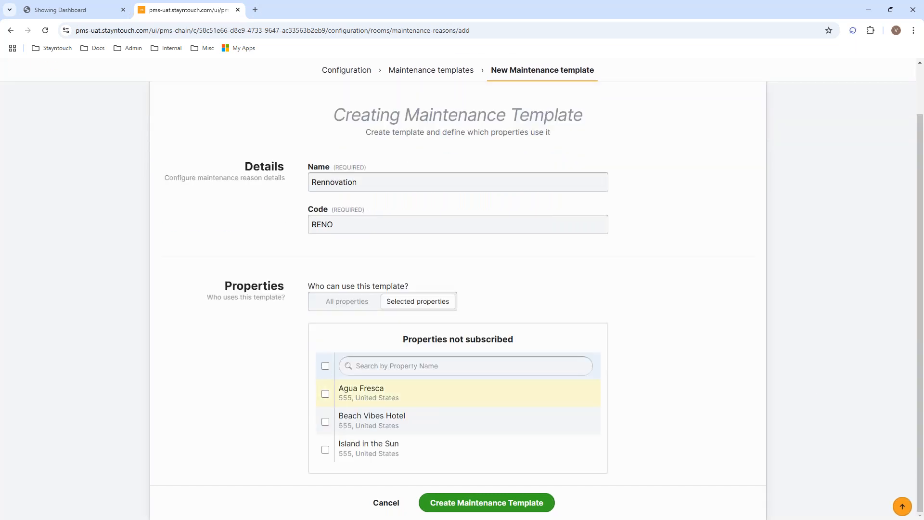
click(338, 306)
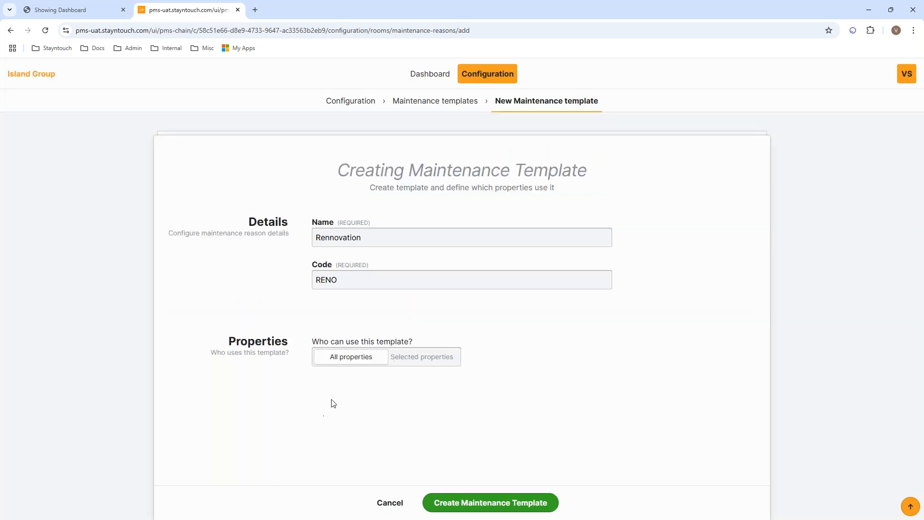
click(482, 505)
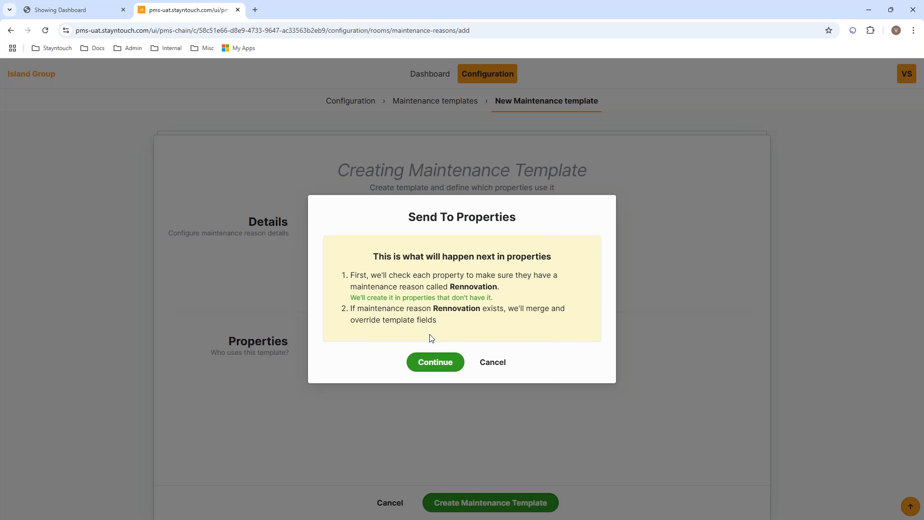
click(427, 368)
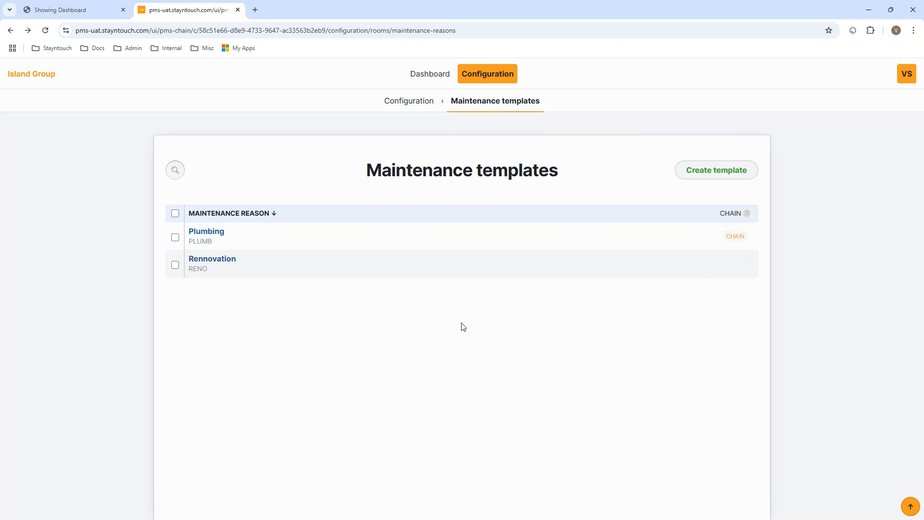
Add the Rennovation maintenance template to the chain templates, then go back to Island Group Configuration
click(175, 266)
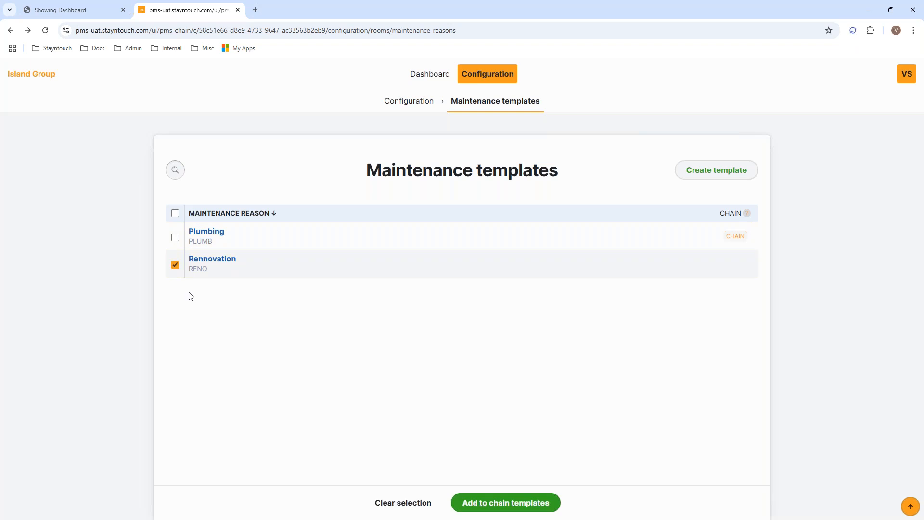
click(488, 507)
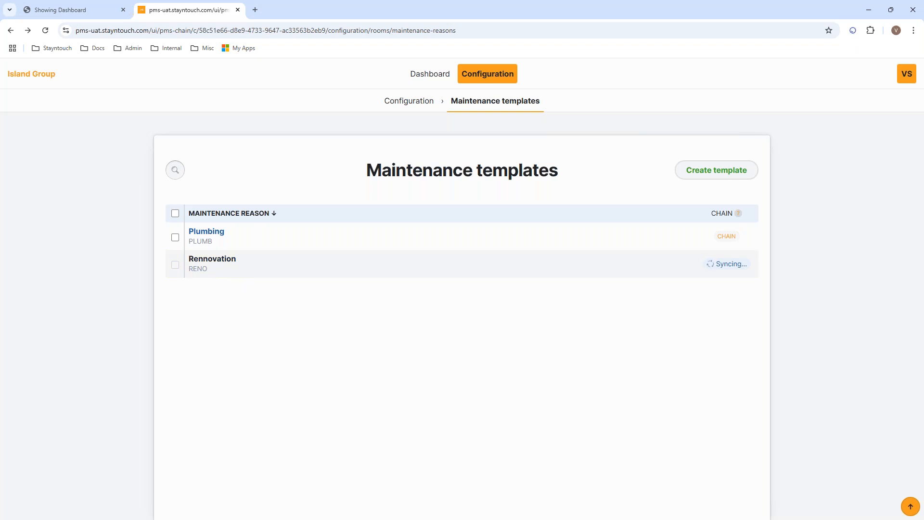
click(176, 169)
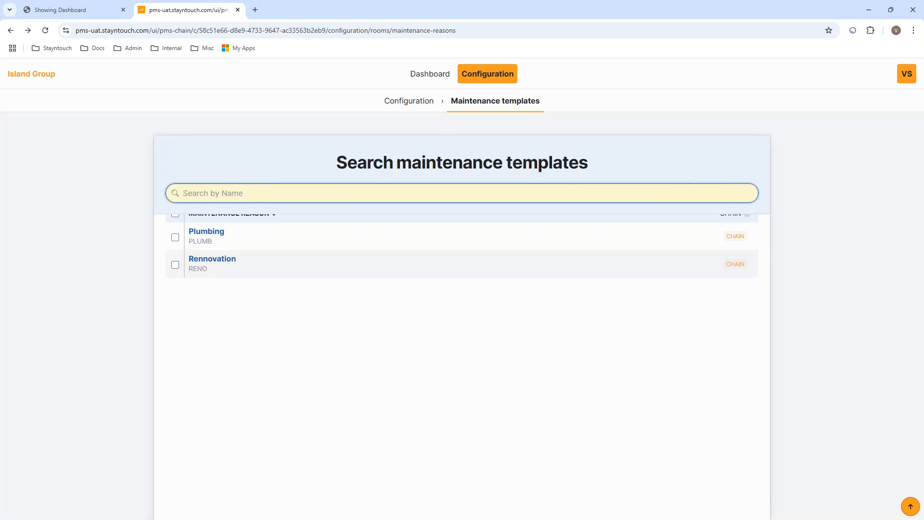
click(247, 307)
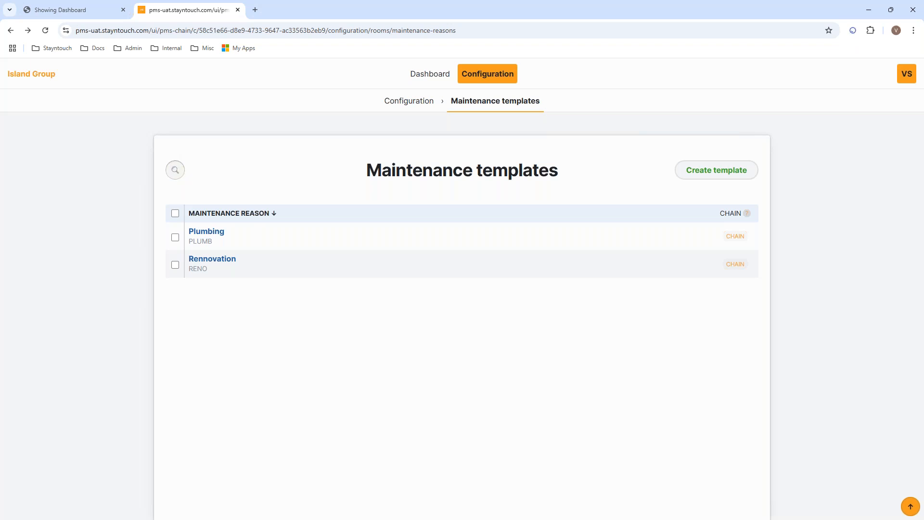
click(419, 106)
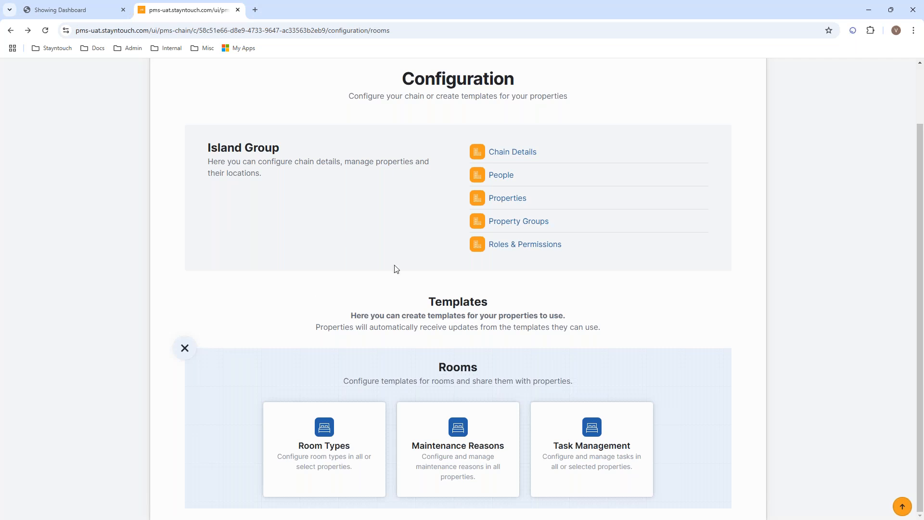
Start a new staff account under People with the staff member's first and last name and job title Front Office
click(497, 181)
click(701, 178)
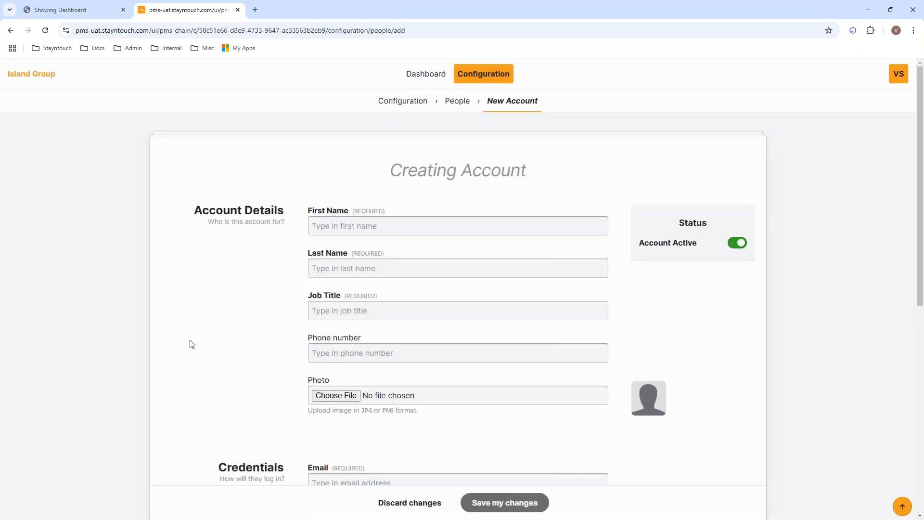
click(356, 225)
text(Victor)
key(Tab)
text(t)
key(BackSpace)
text(Test)
key(Tab)
text(Front Office)
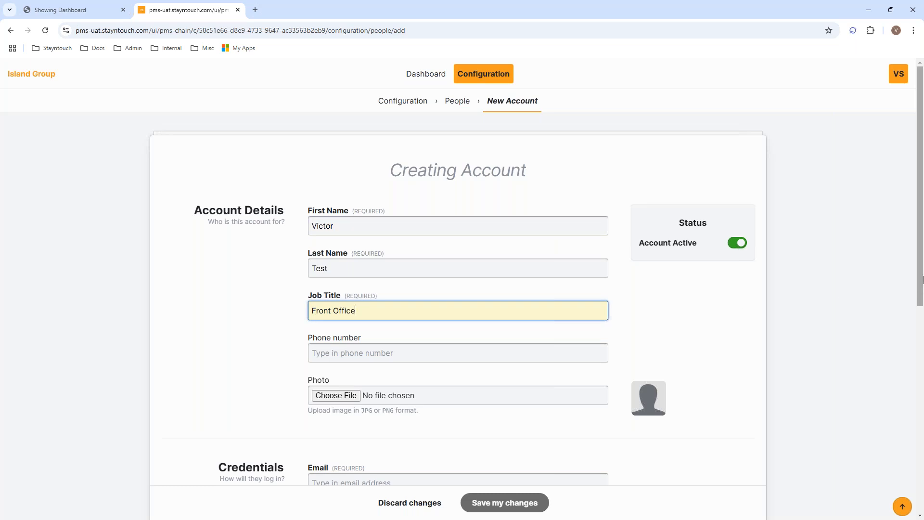
Enter and confirm the account's login e-mail and password
drag(920, 276, 920, 380)
click(372, 284)
text(victo)
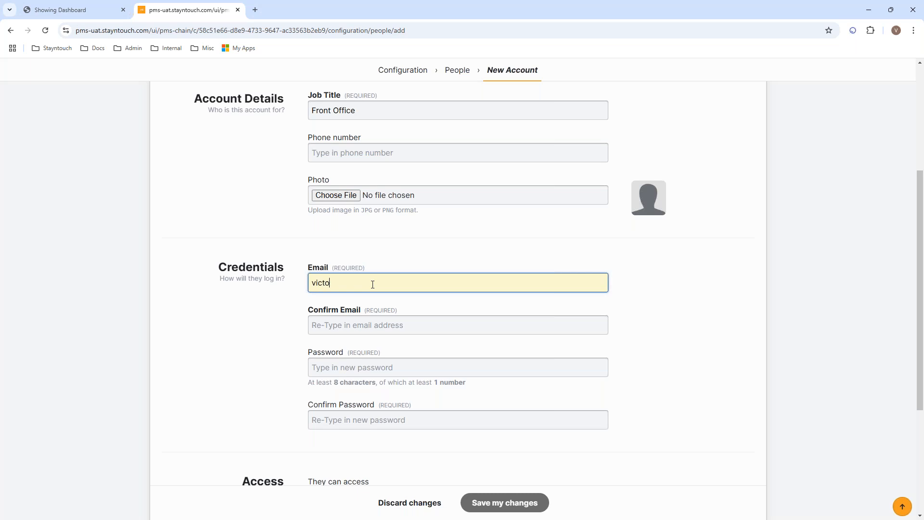
text(r@test.com)
key(Tab)
text(Victor)
key(BackSpace)
key(BackSpace)
key(BackSpace)
key(BackSpace)
key(BackSpace)
text(victor@test.com)
key(Tab)
text(••••••••)
key(Tab)
text(••••••••)
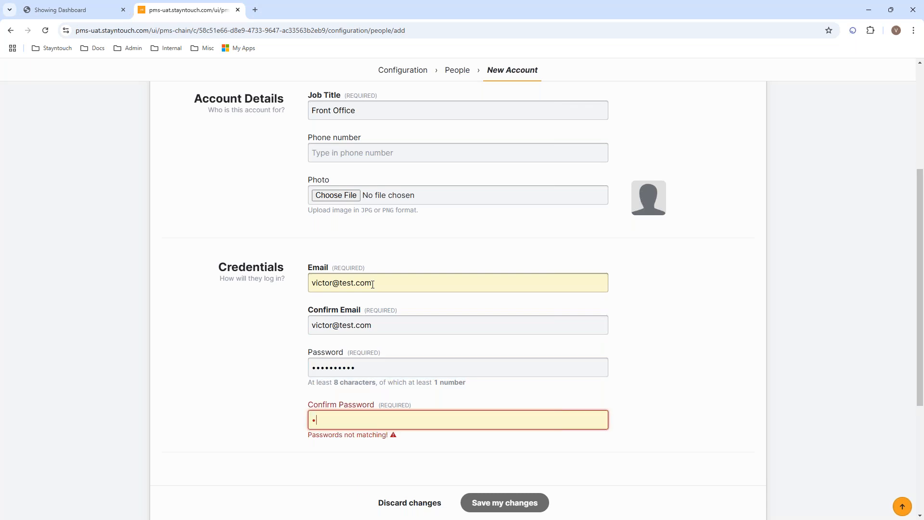
text(•)
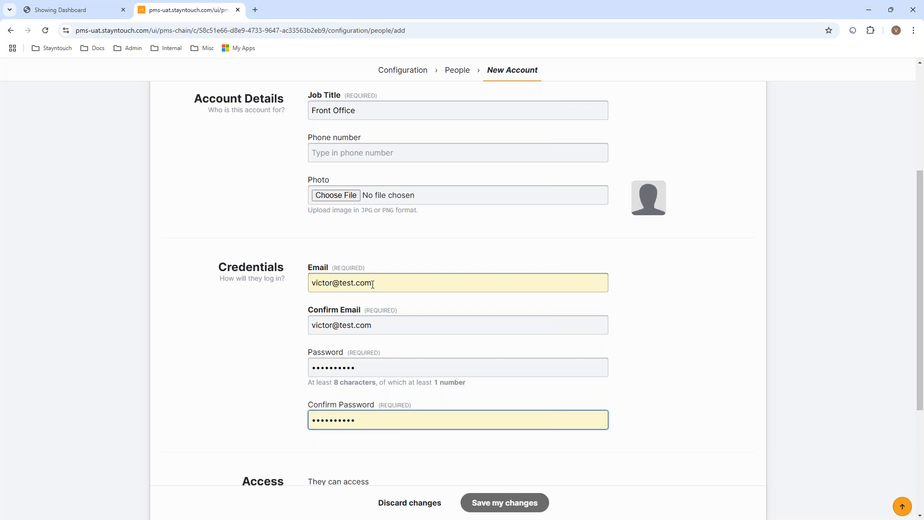
Grant access to Agua Fresca and Island in the Sun, and check Agua Fresca's user roles, which are empty
drag(915, 231, 910, 335)
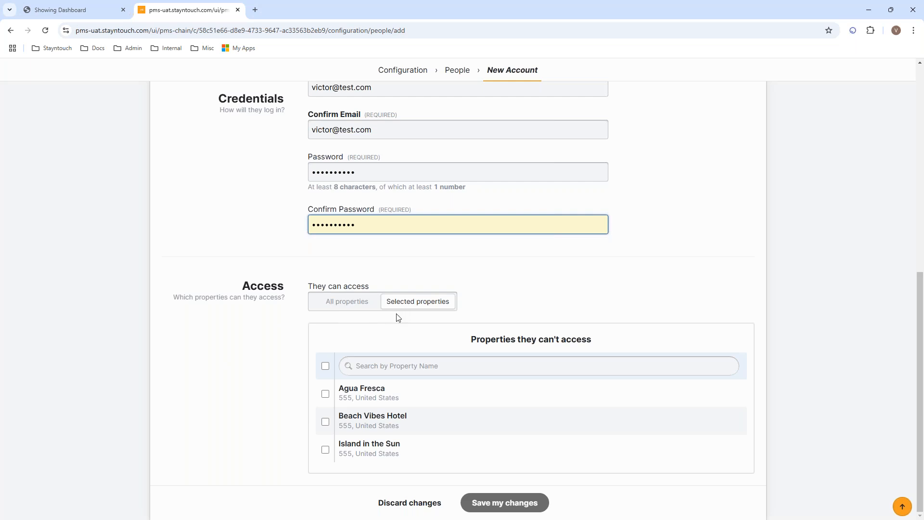
click(325, 394)
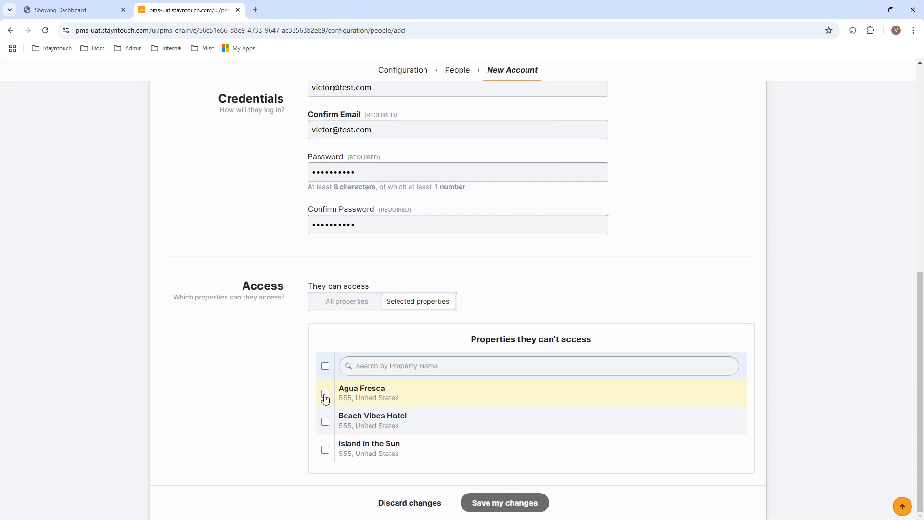
click(325, 465)
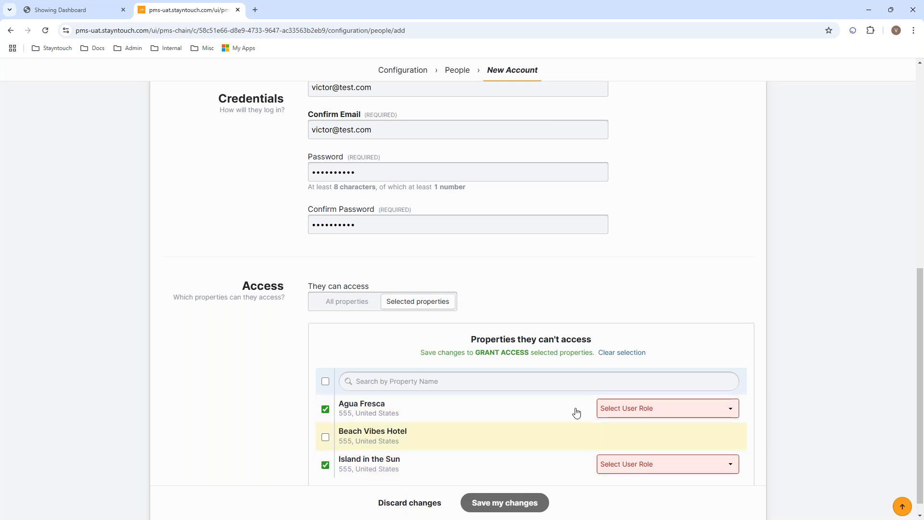
click(629, 413)
click(629, 418)
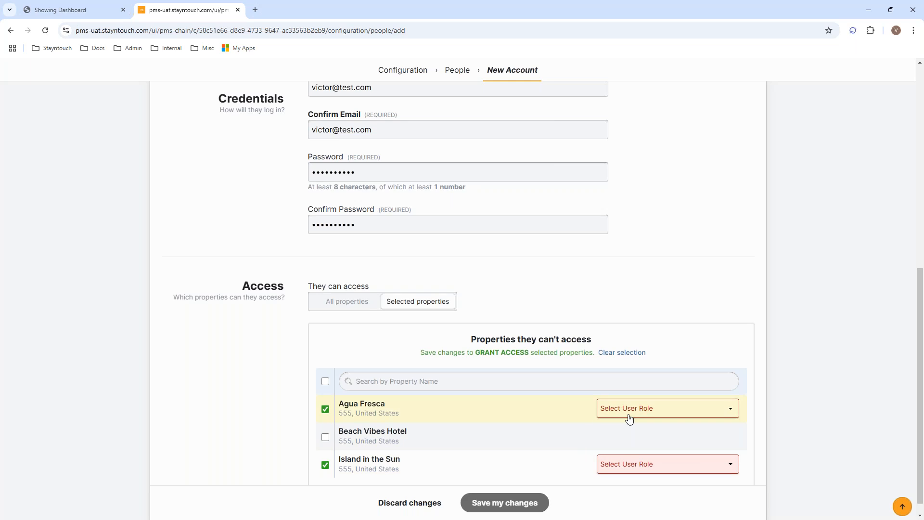
click(629, 417)
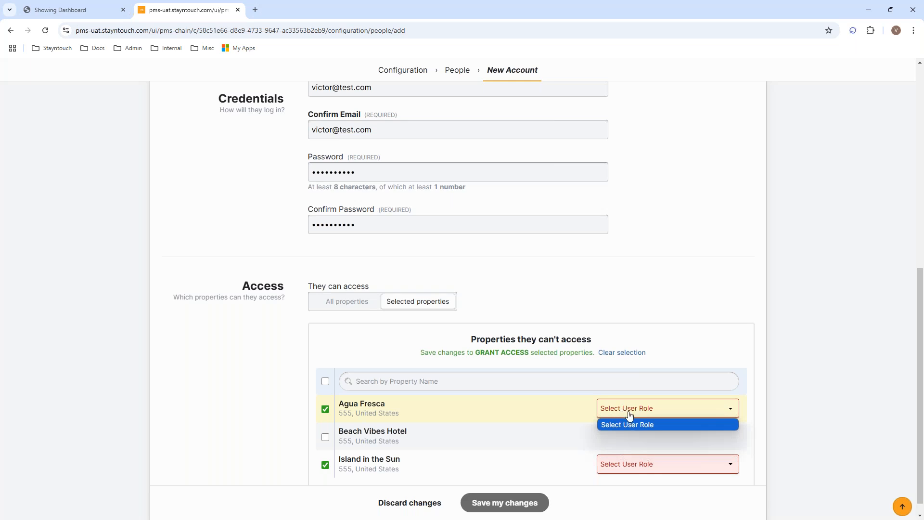
click(624, 413)
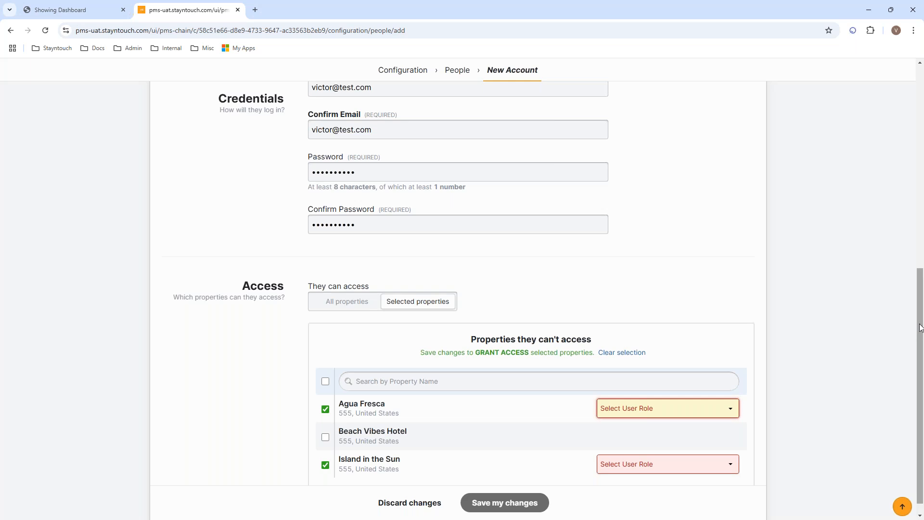
Open the Home property dropdown and scroll through its choices
drag(920, 327, 918, 145)
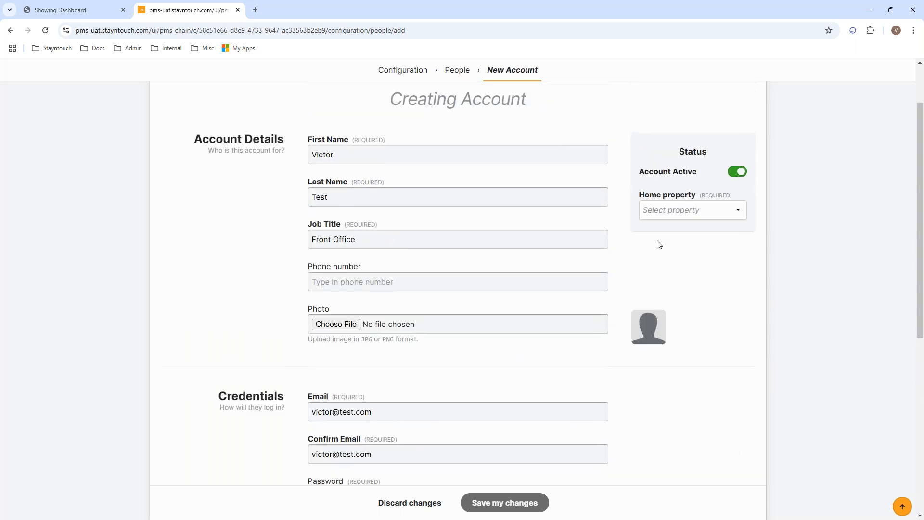
click(667, 215)
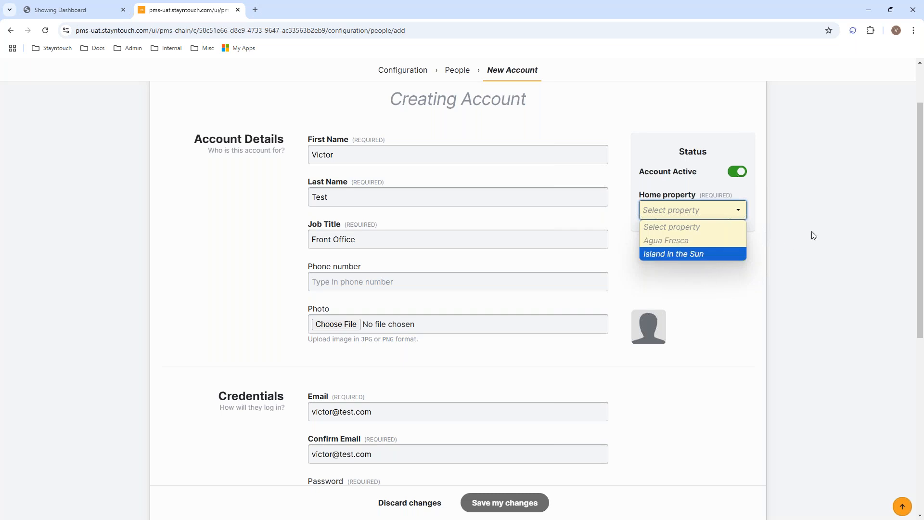
scroll(895, 381, down, 5)
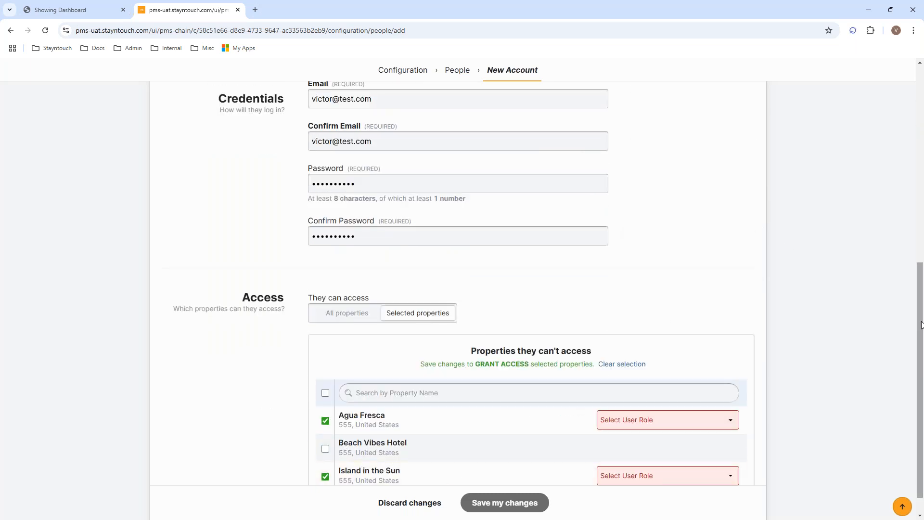
scroll(896, 226, up, 4)
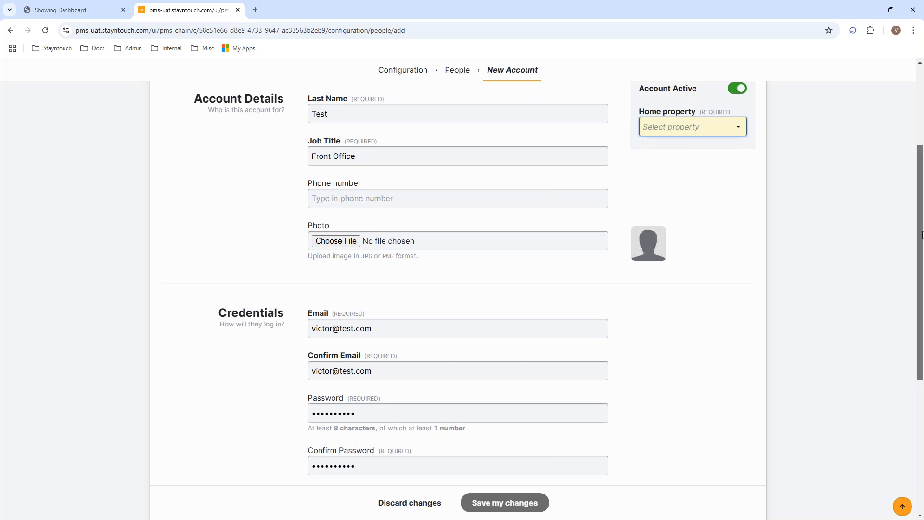
scroll(919, 228, down, 5)
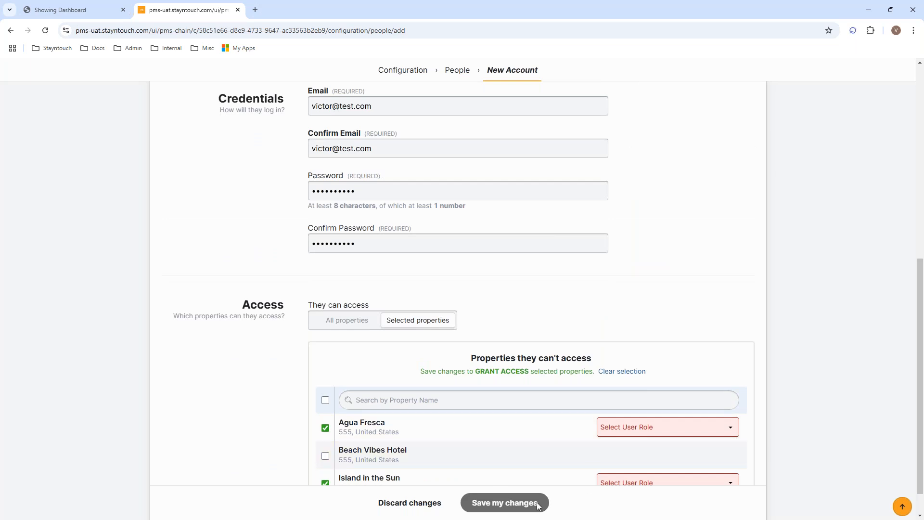
Look over the Home property choices again, then leave the form for the Chain Dashboard
drag(921, 353, 893, 184)
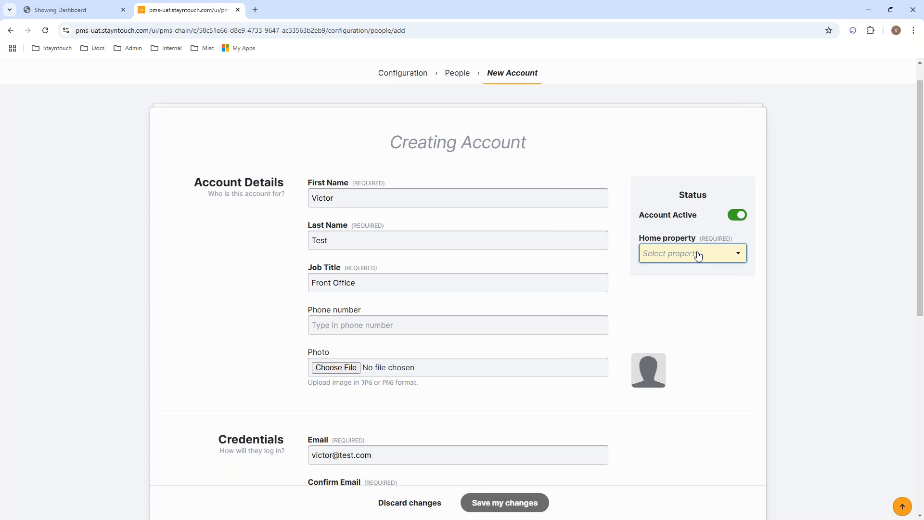
mouse_move(922, 235)
mouse_down()
mouse_move(918, 248)
mouse_move(918, 234)
mouse_up()
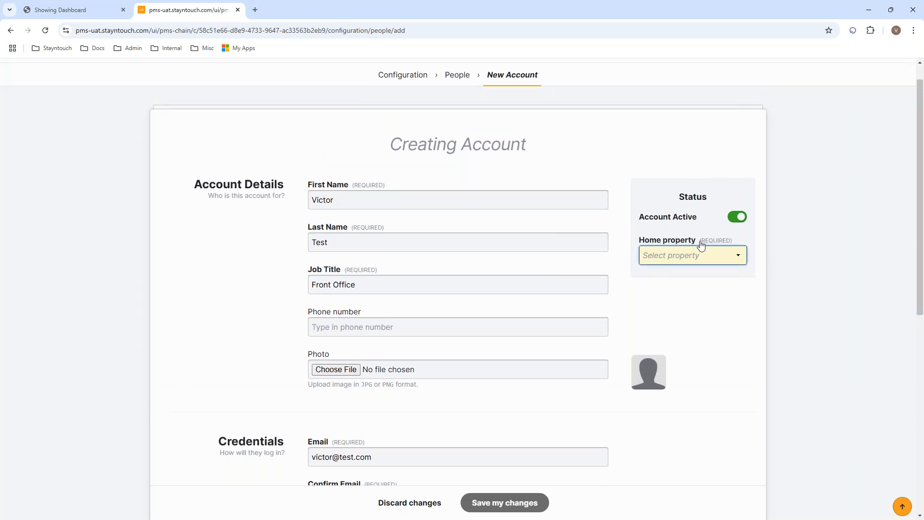
click(705, 258)
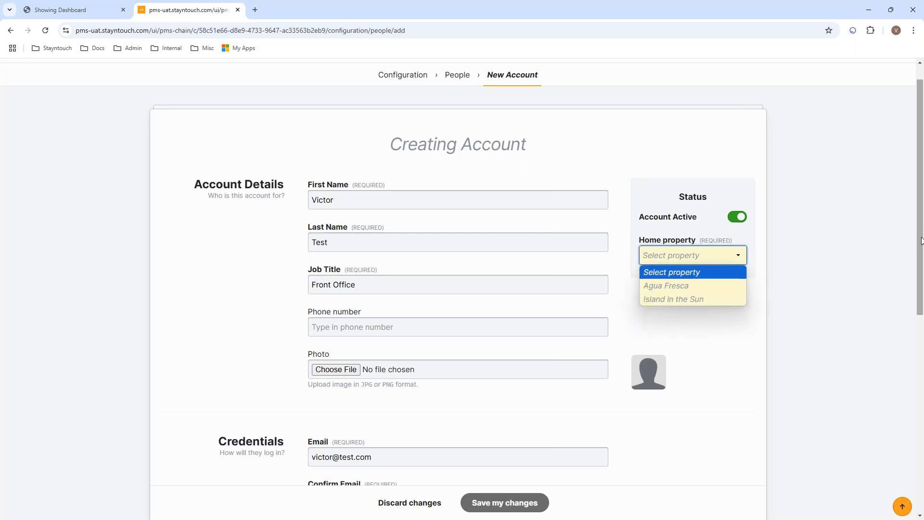
drag(918, 240, 918, 227)
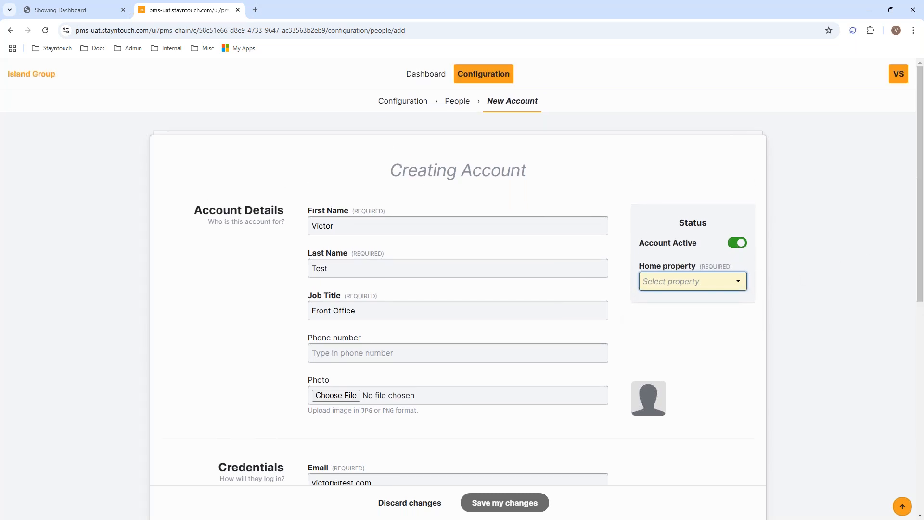
click(418, 80)
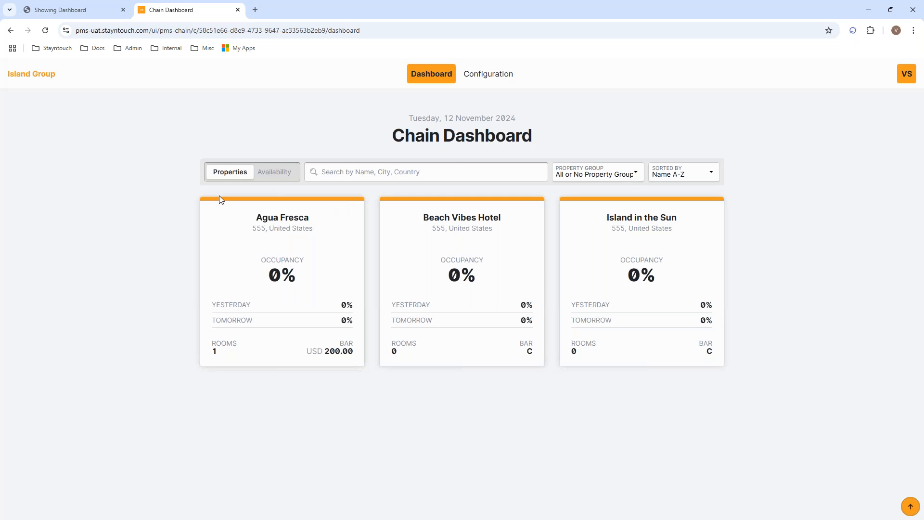
In Availability, expand Agua Fresca's room types and book the free Standard King for Tuesday
click(274, 174)
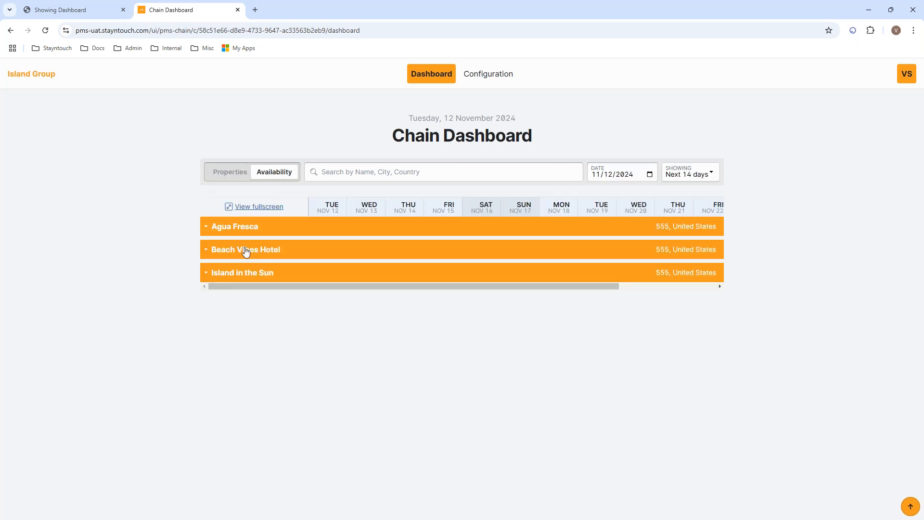
click(207, 231)
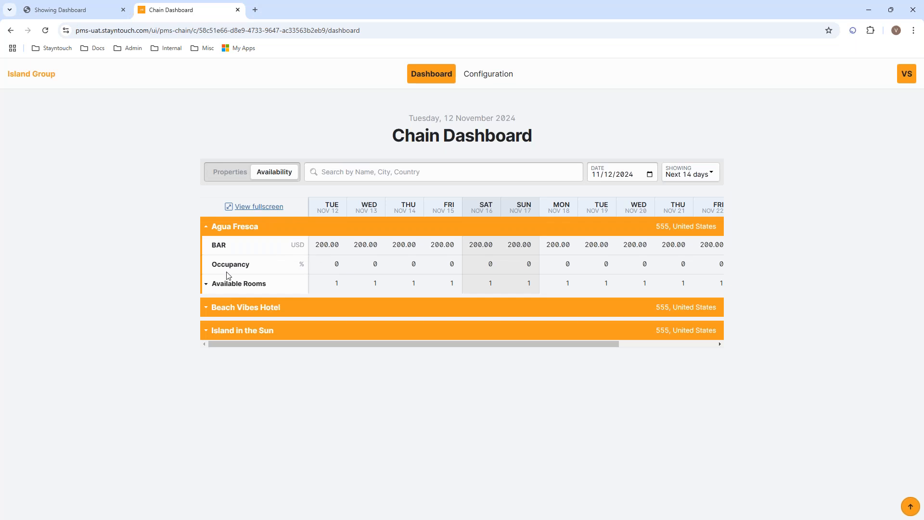
click(206, 287)
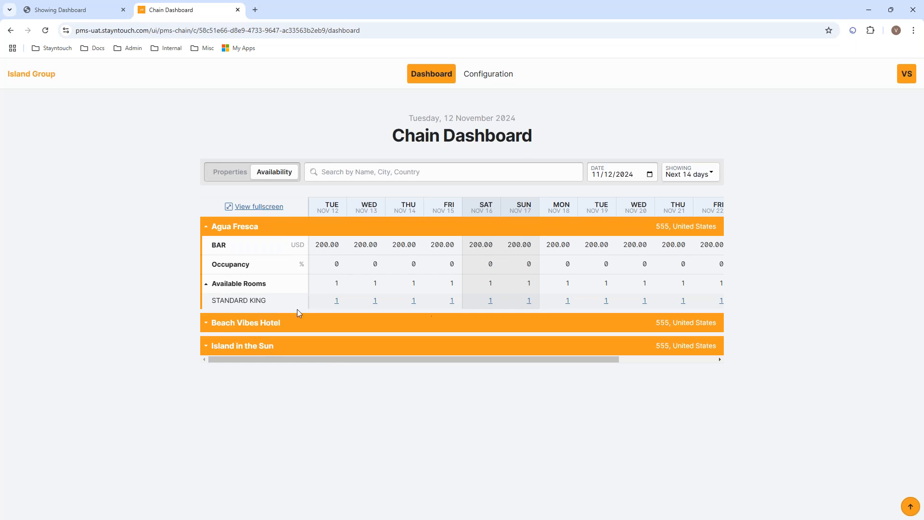
click(336, 302)
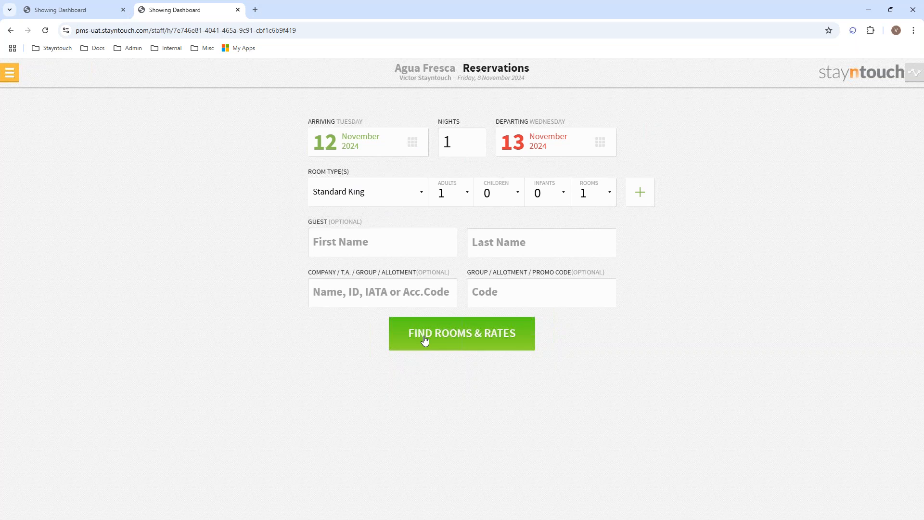
Switch from Agua Fresca back to the Chain Dashboard's Availability view
click(10, 77)
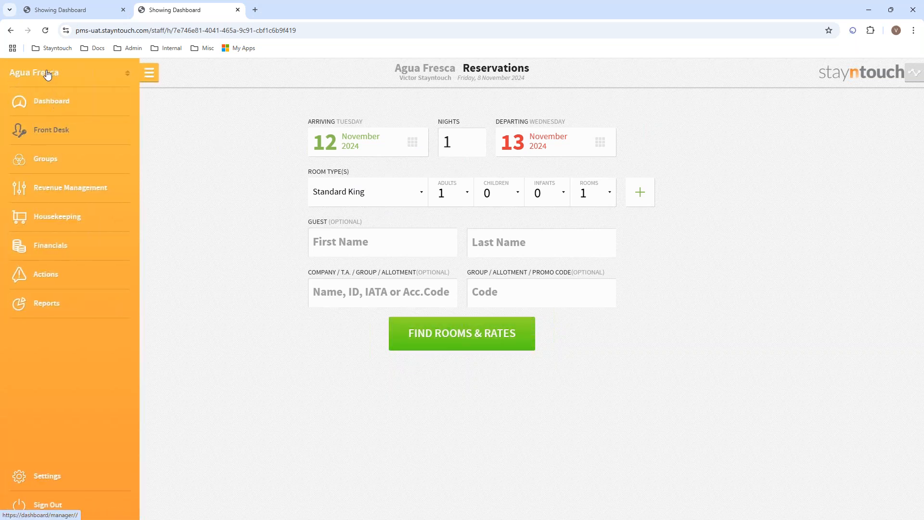
click(49, 72)
click(64, 184)
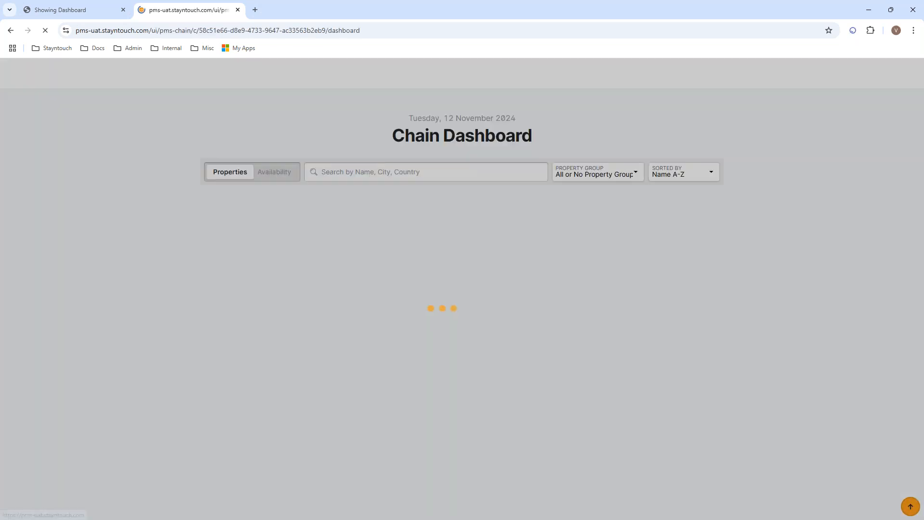
click(278, 174)
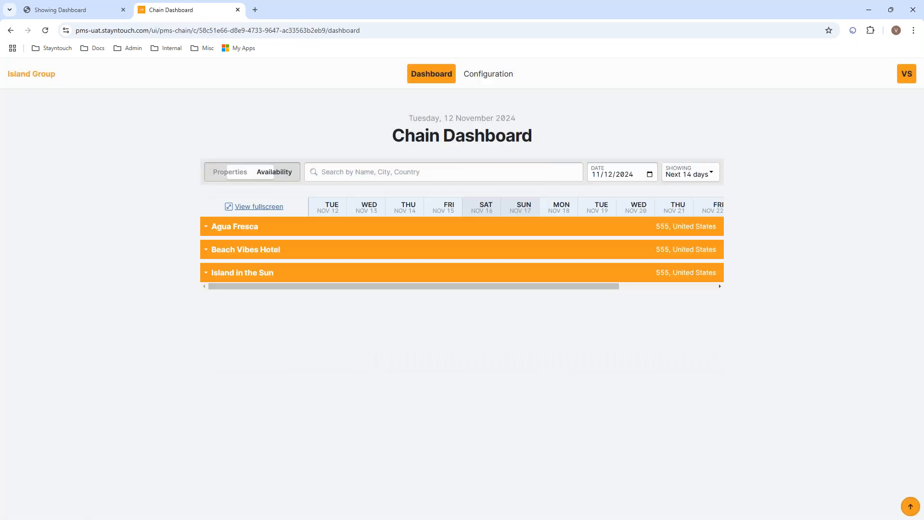
Expand Beach Vibes Hotel and Island in the Sun to show their room-type availability
click(209, 254)
click(207, 310)
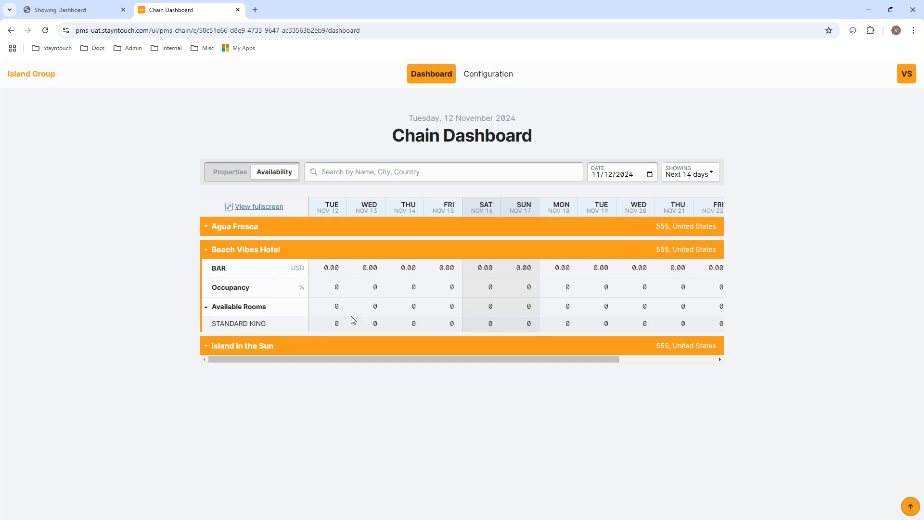
click(206, 350)
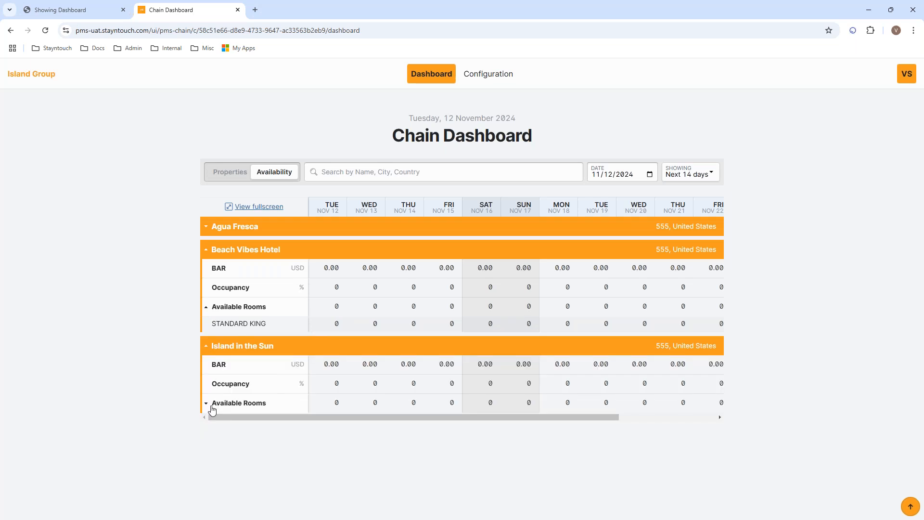
click(206, 403)
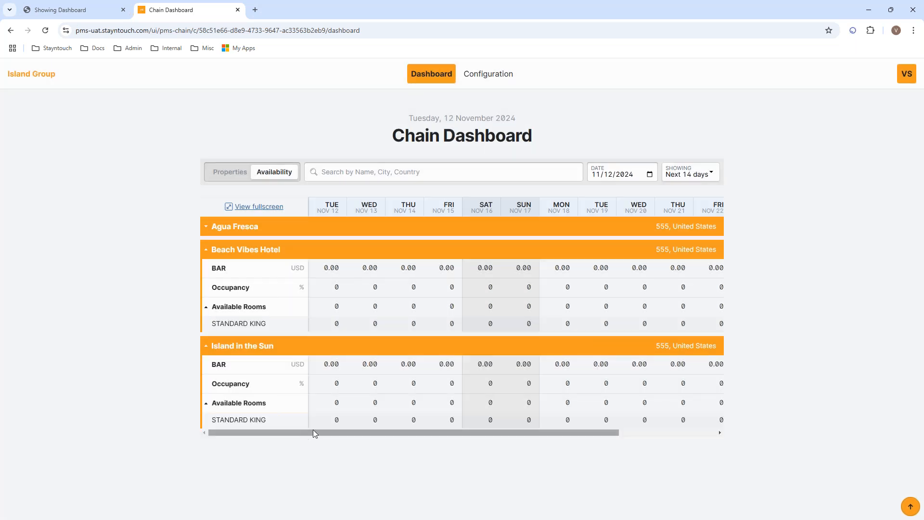